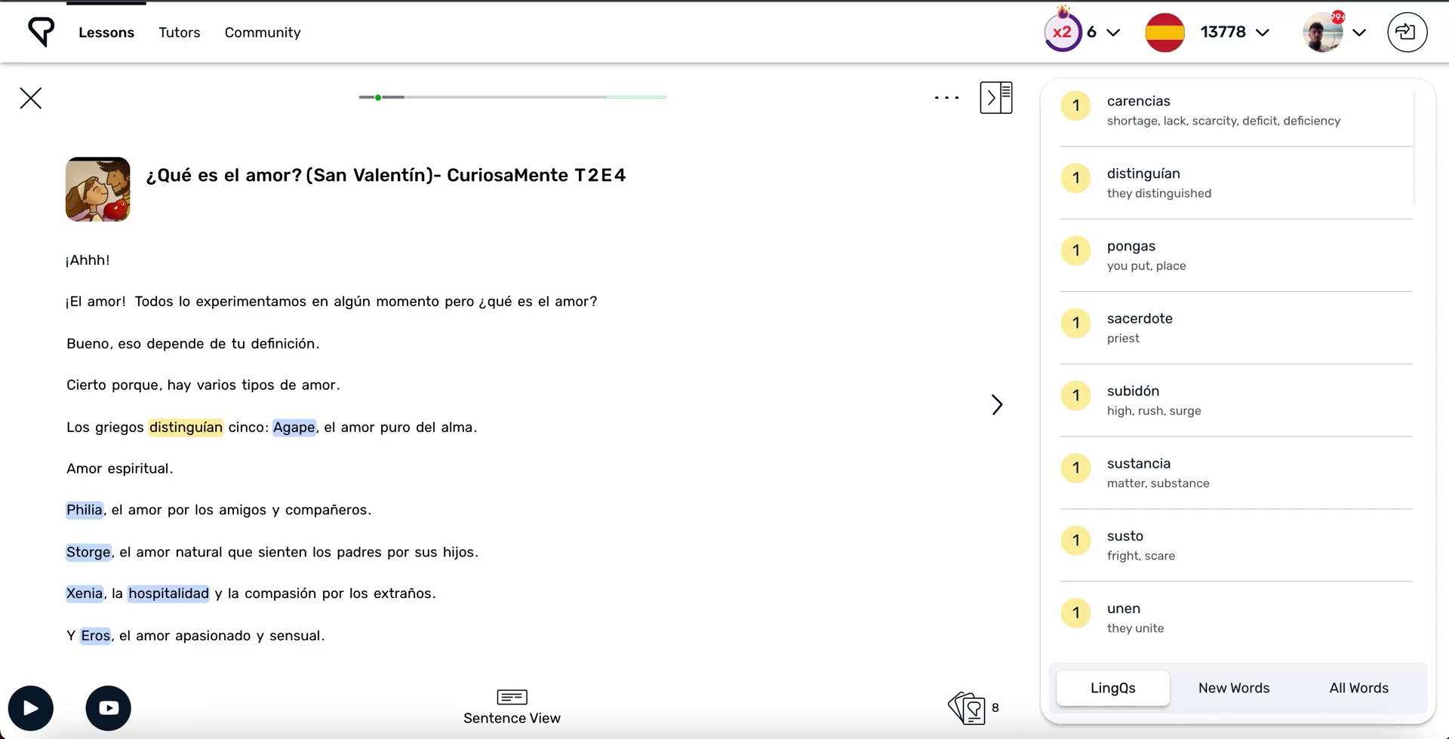
- Show the word card for the title word 'qué', listing meanings like 'what, which, how'
{"action": "key", "text": "Right"}
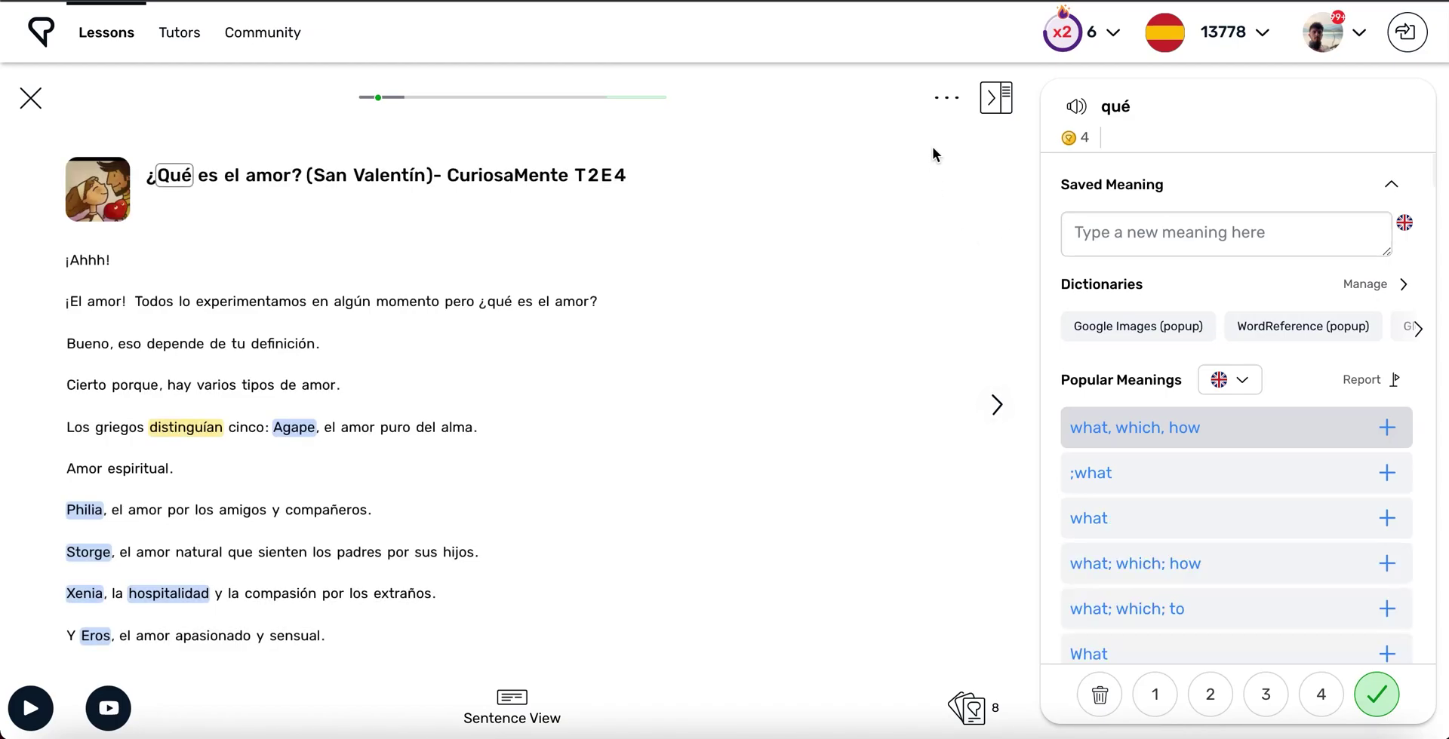
- Open Reader Settings from the lesson menu and dismiss it, restoring the LingQs vocabulary list
{"action": "left_click", "coordinate": [942, 109]}
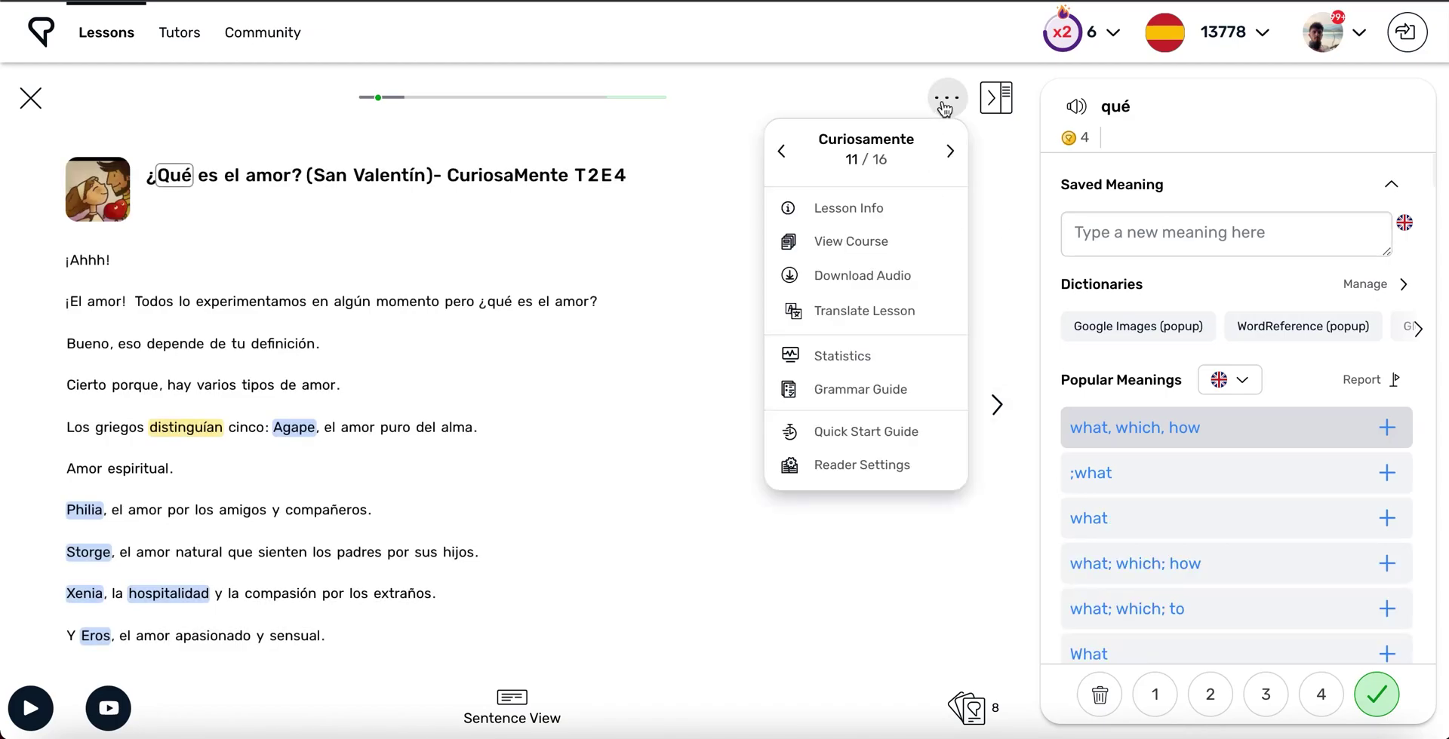
{"action": "left_click", "coordinate": [868, 467]}
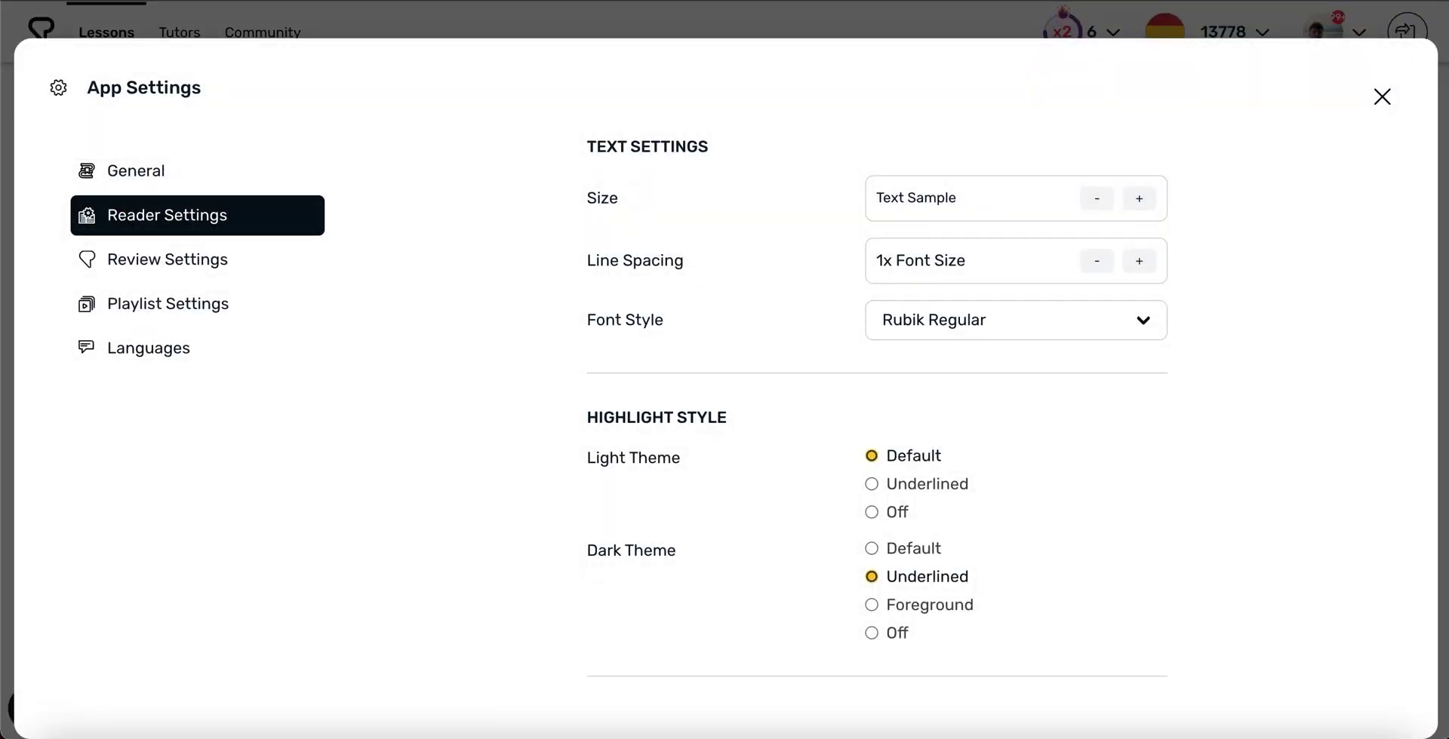
{"action": "key", "text": "Escape"}
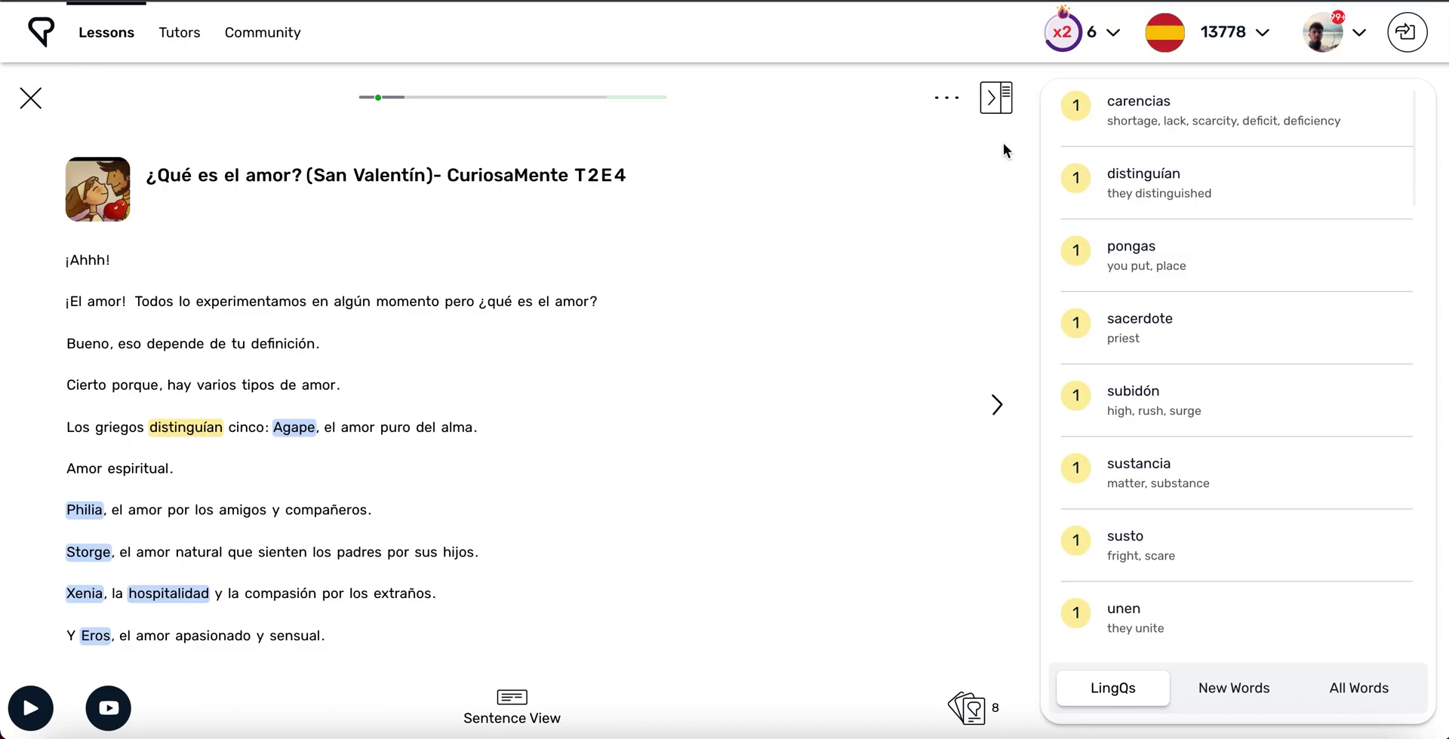
- Go to the account Settings page and show the Reader section under App settings
{"action": "left_click", "coordinate": [1378, 44]}
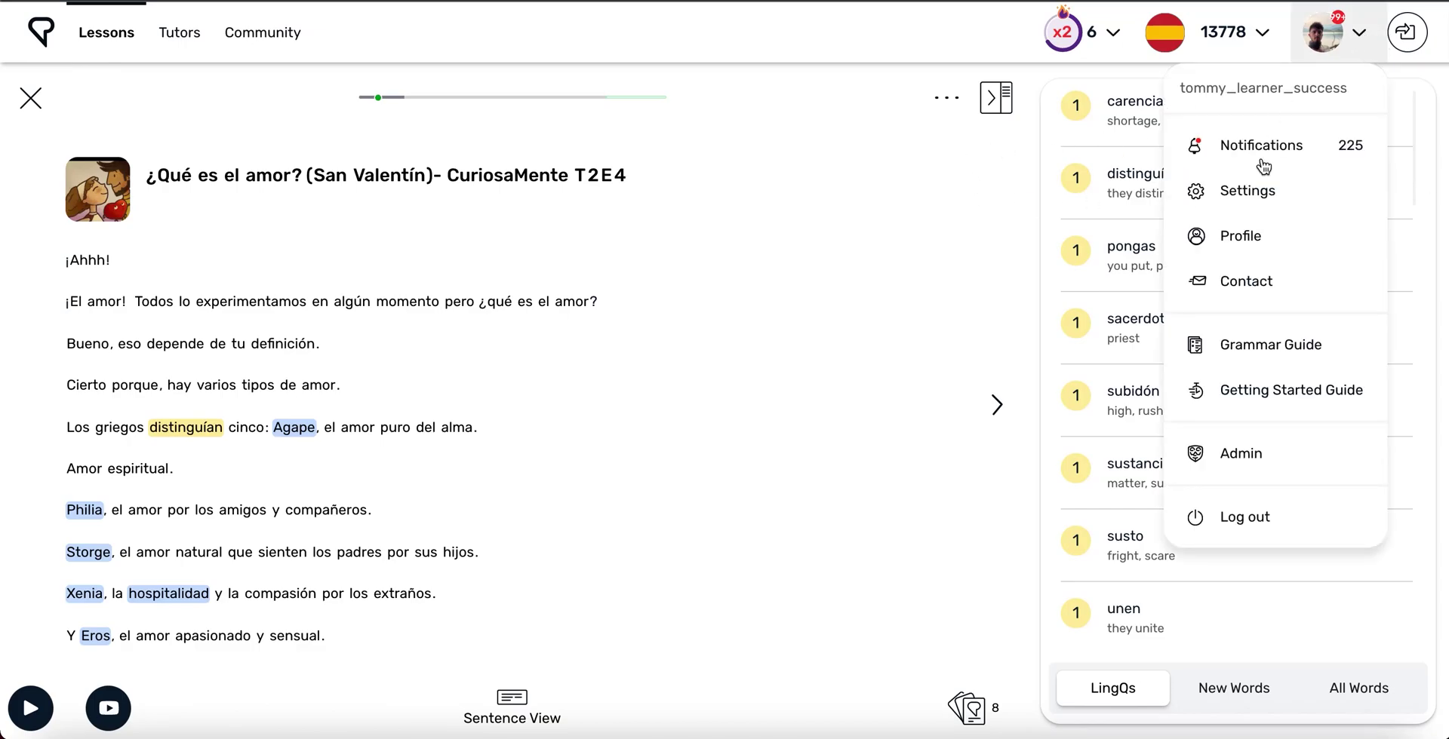
{"action": "left_click", "coordinate": [1246, 198]}
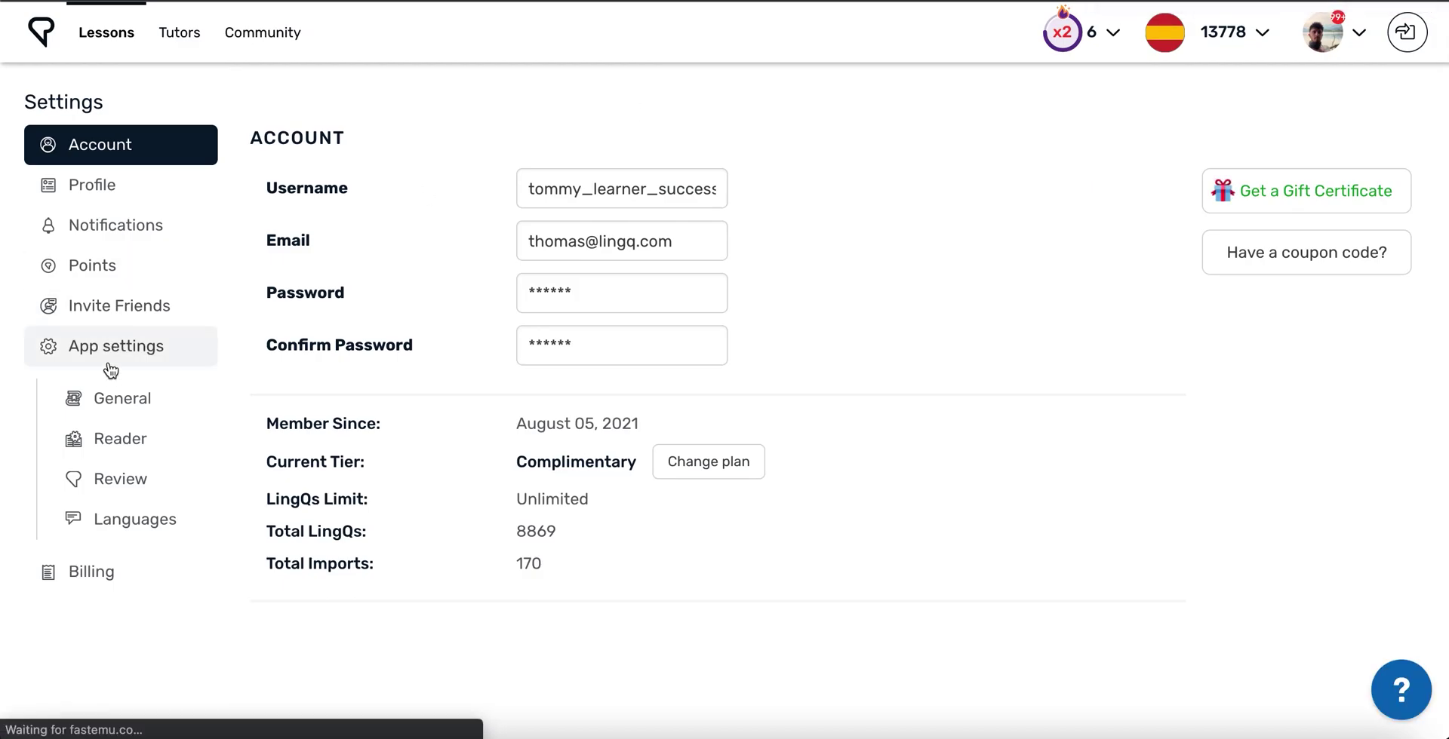
{"action": "left_click", "coordinate": [125, 444]}
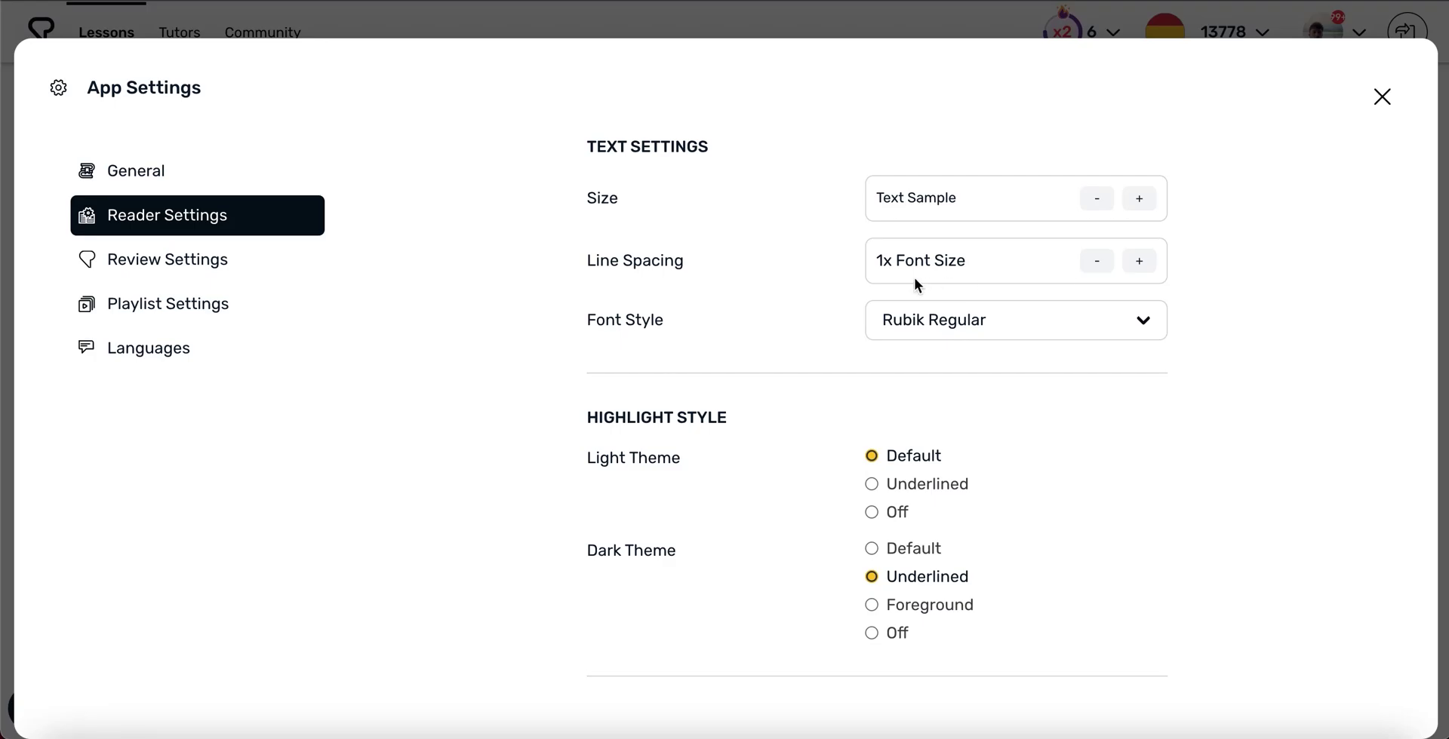
- Turn off 'Paging moves to known' in the General reader settings
{"action": "scroll", "coordinate": [865, 413], "scroll_direction": "down", "scroll_amount": 5}
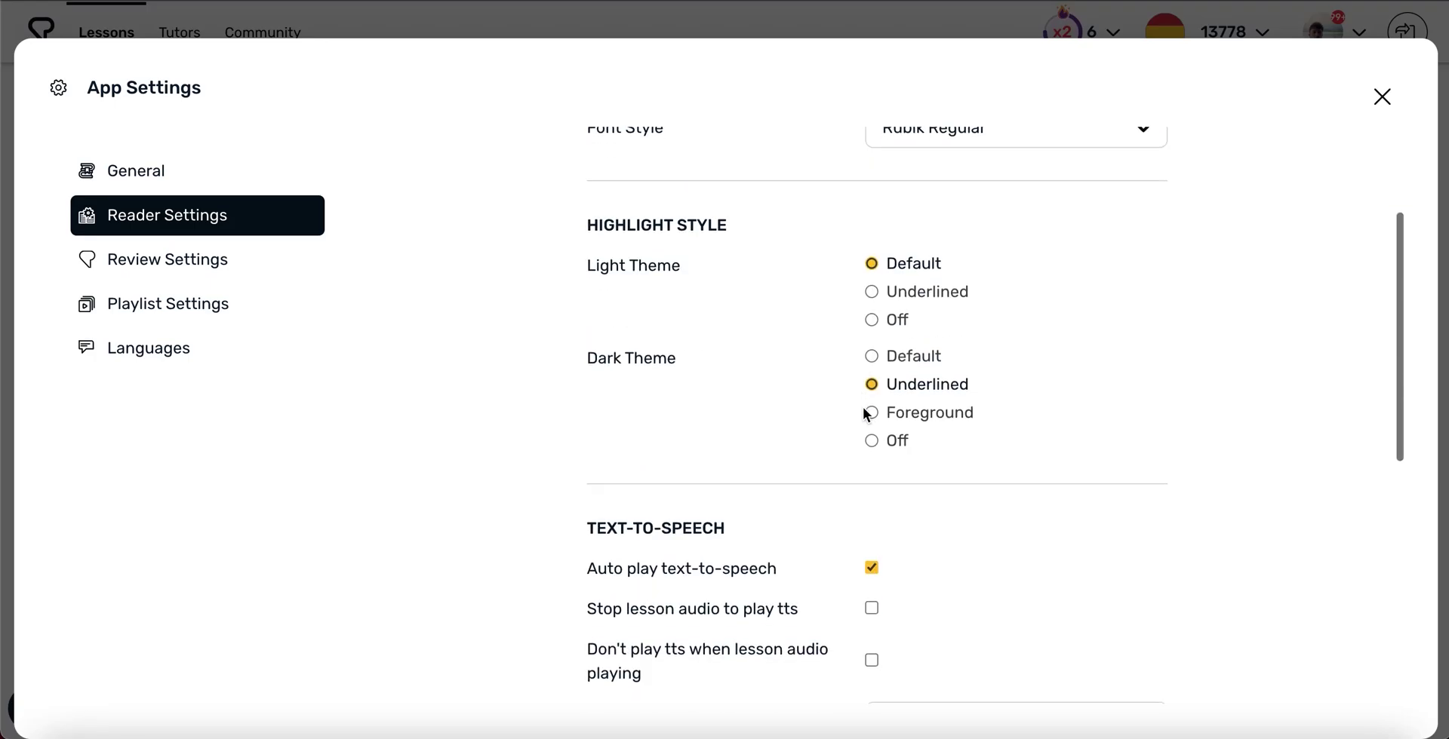
{"action": "scroll", "coordinate": [876, 453], "scroll_direction": "down", "scroll_amount": 3}
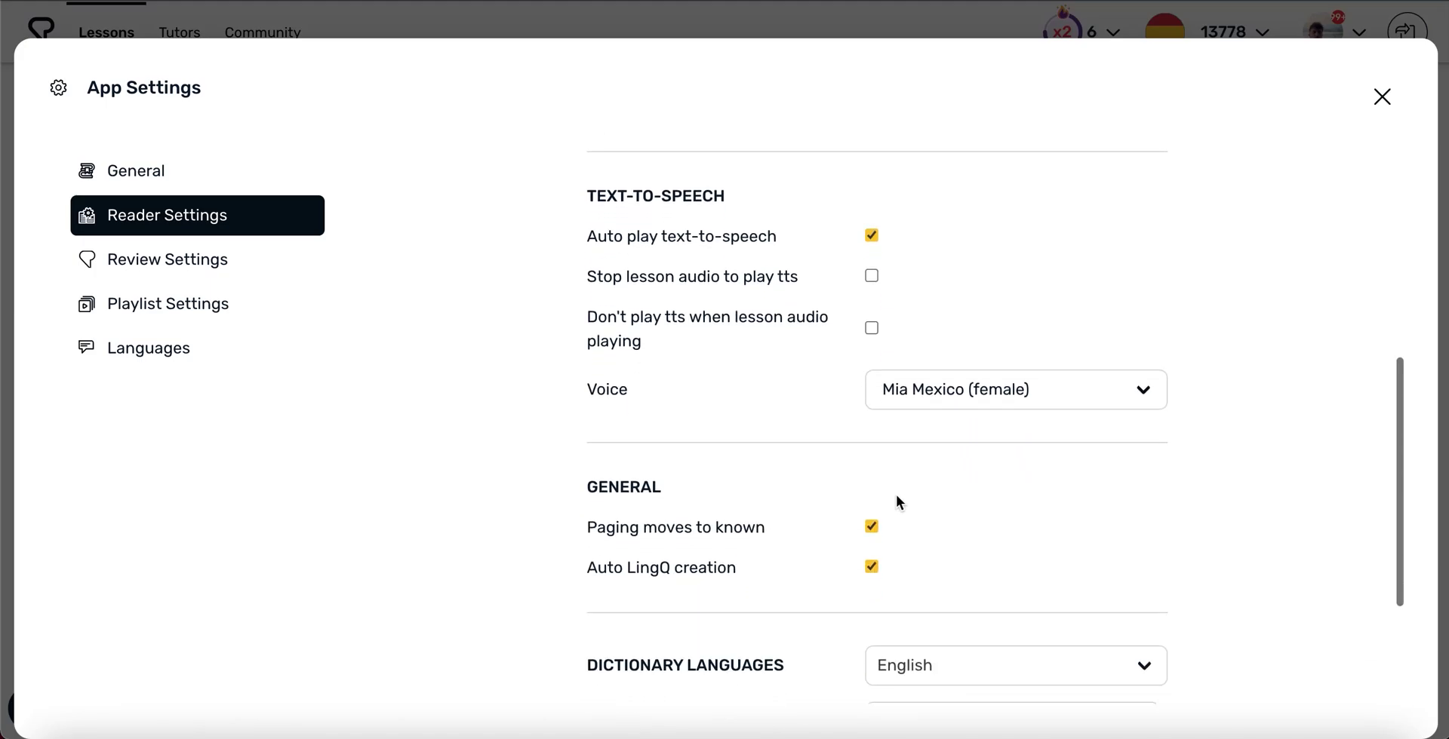
{"action": "left_click", "coordinate": [872, 527]}
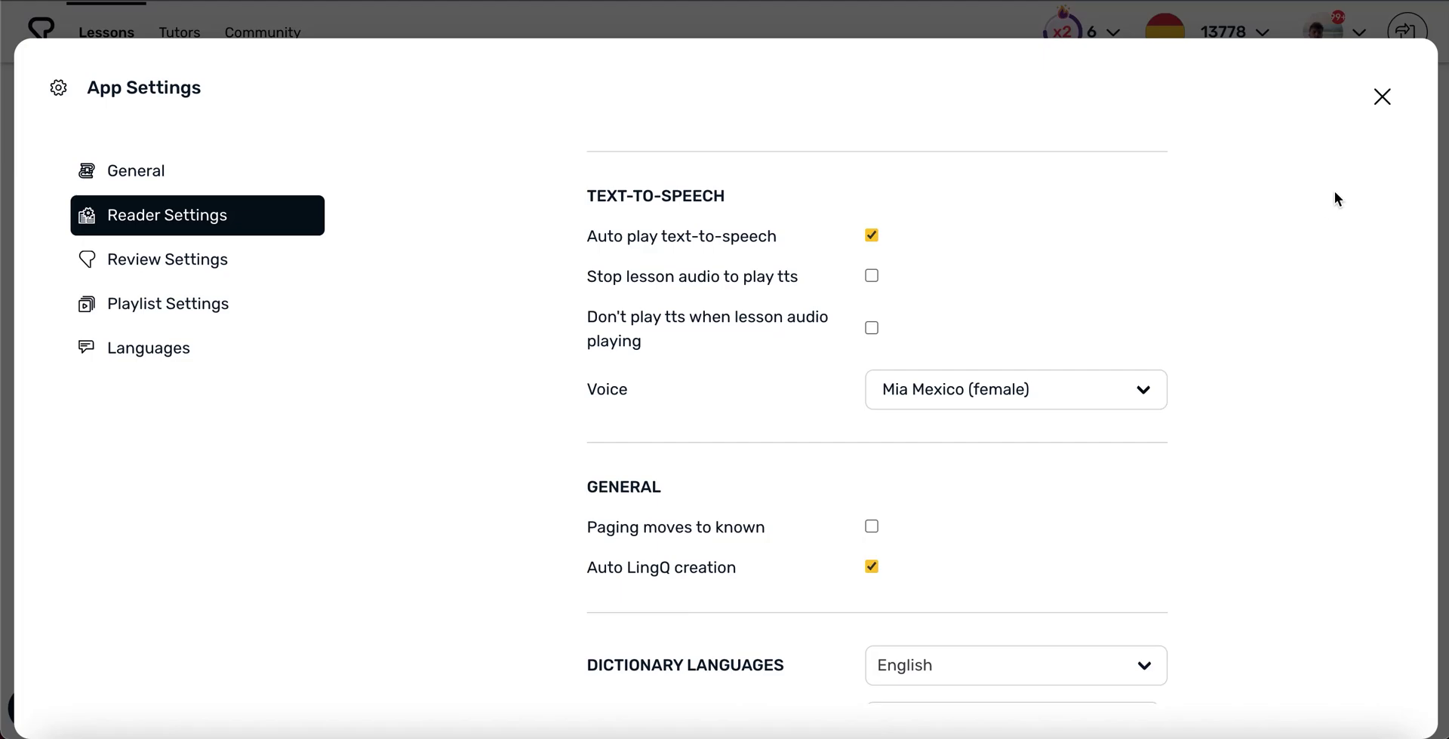
{"action": "left_click", "coordinate": [1383, 97]}
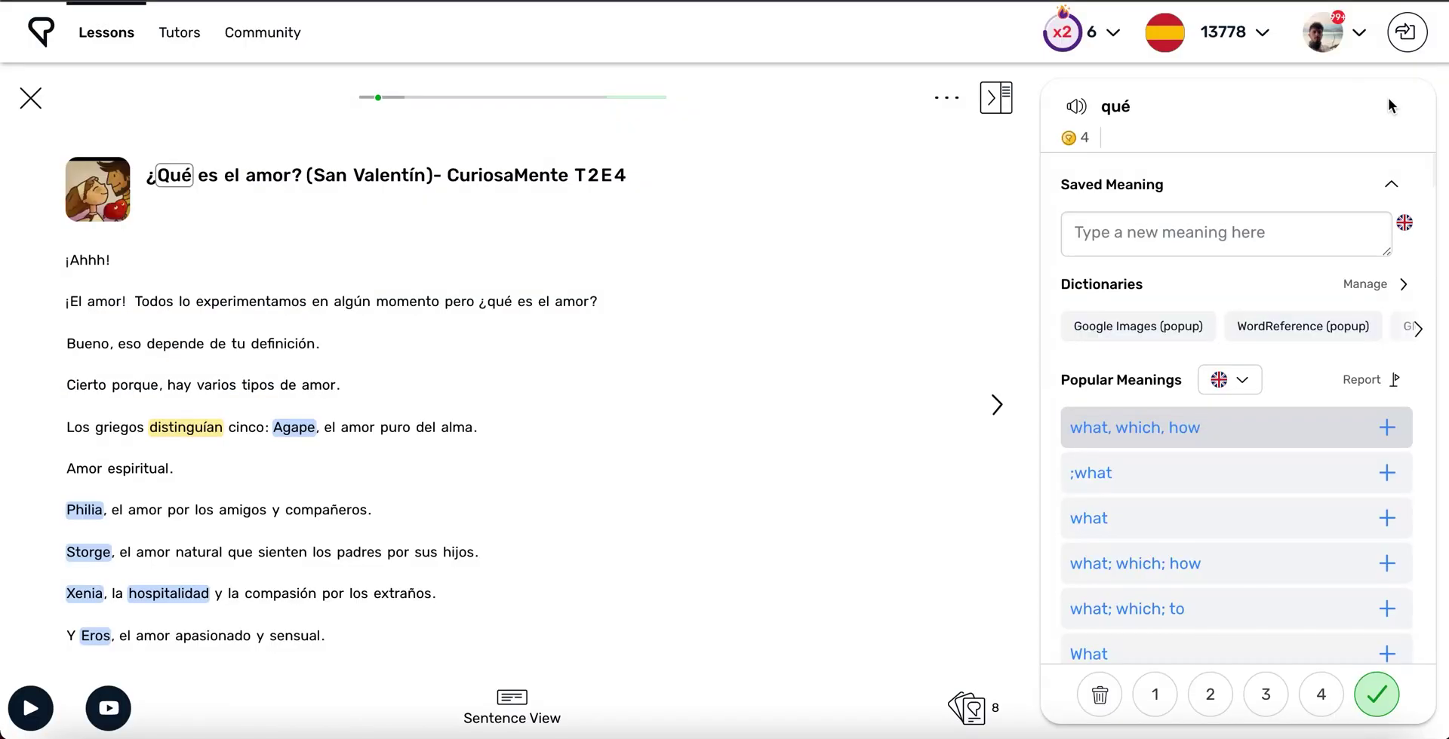
- Reopen Reader Settings from the lesson menu and turn off 'Auto LingQ creation'
{"action": "left_click", "coordinate": [1002, 408]}
{"action": "left_click", "coordinate": [27, 413]}
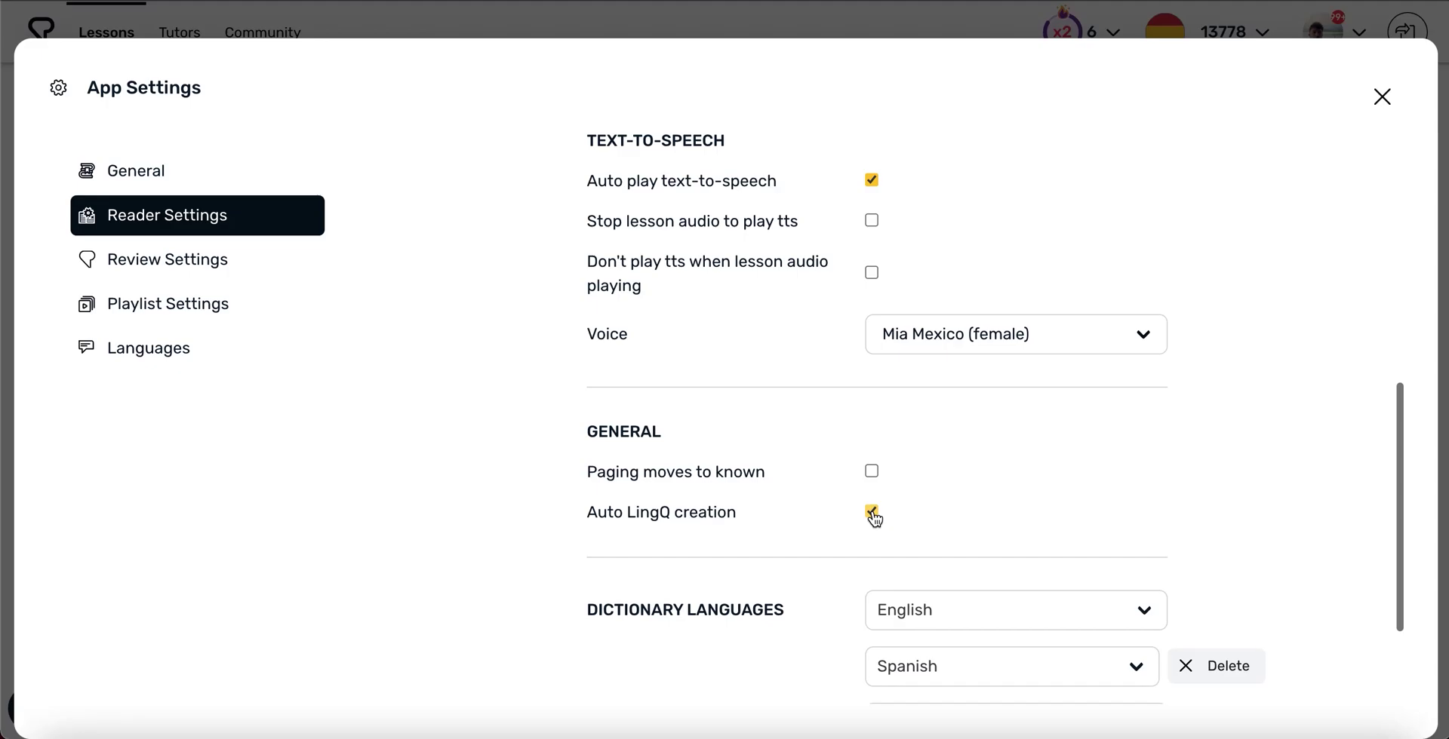
{"action": "left_click", "coordinate": [872, 513]}
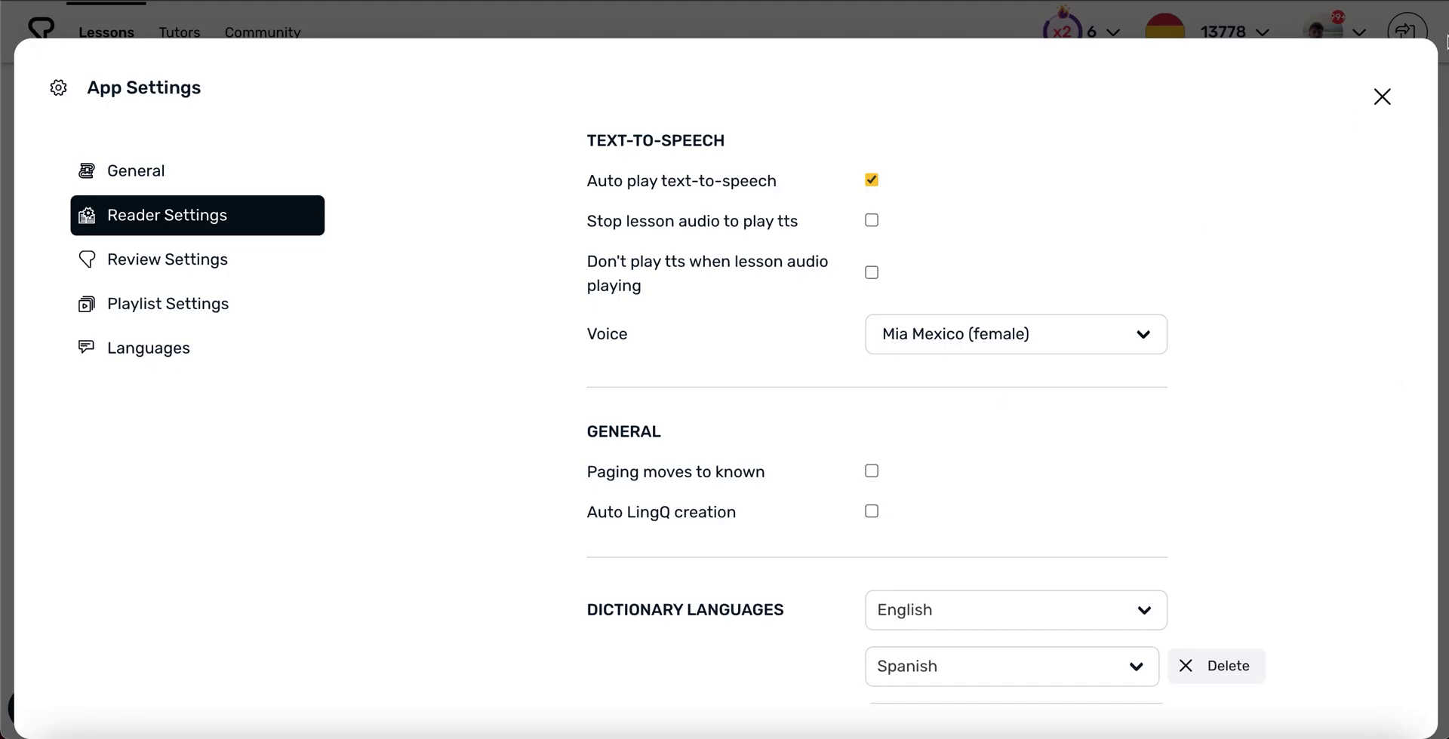
- Back in the lesson, look up the meanings of Agape and Philia
{"action": "left_click", "coordinate": [1393, 98]}
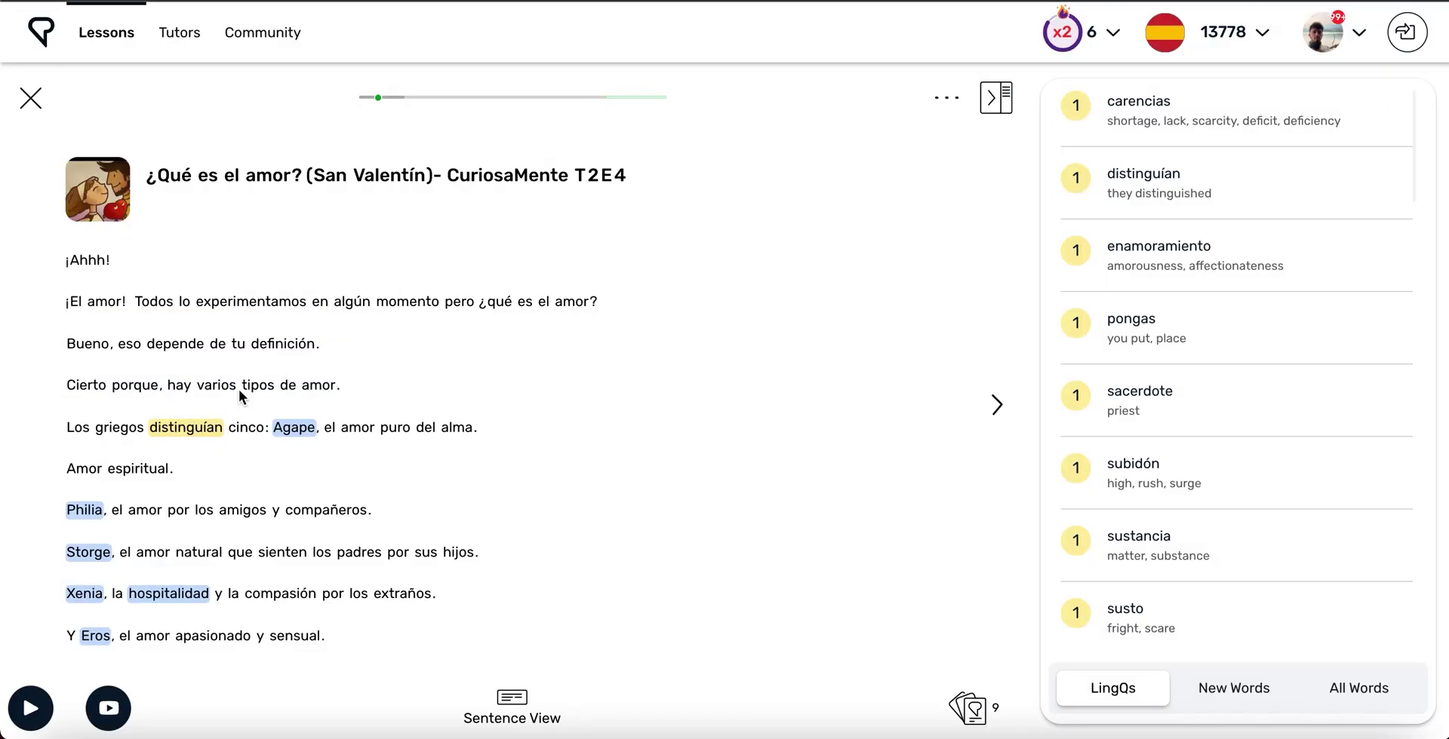
{"action": "left_click", "coordinate": [304, 430]}
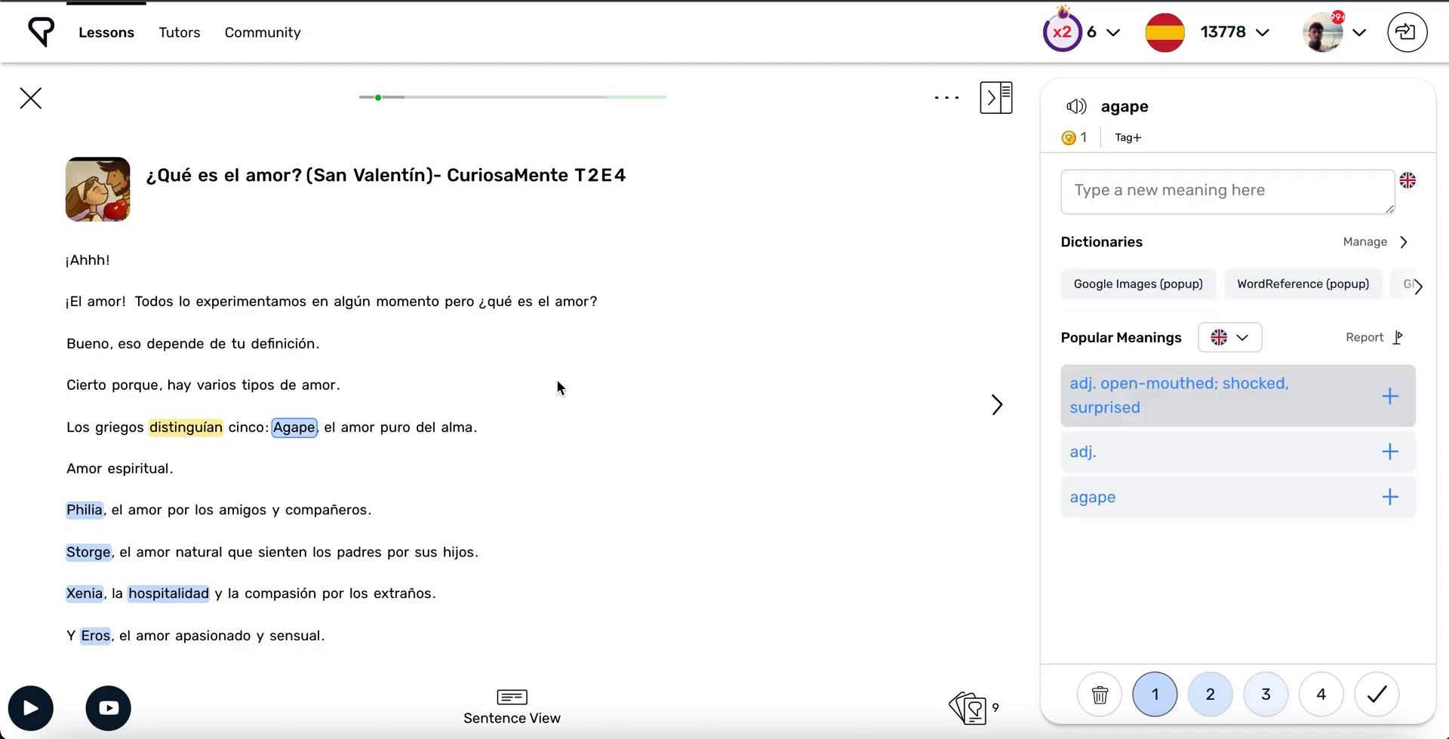
{"action": "left_click", "coordinate": [756, 369]}
{"action": "left_click", "coordinate": [79, 510]}
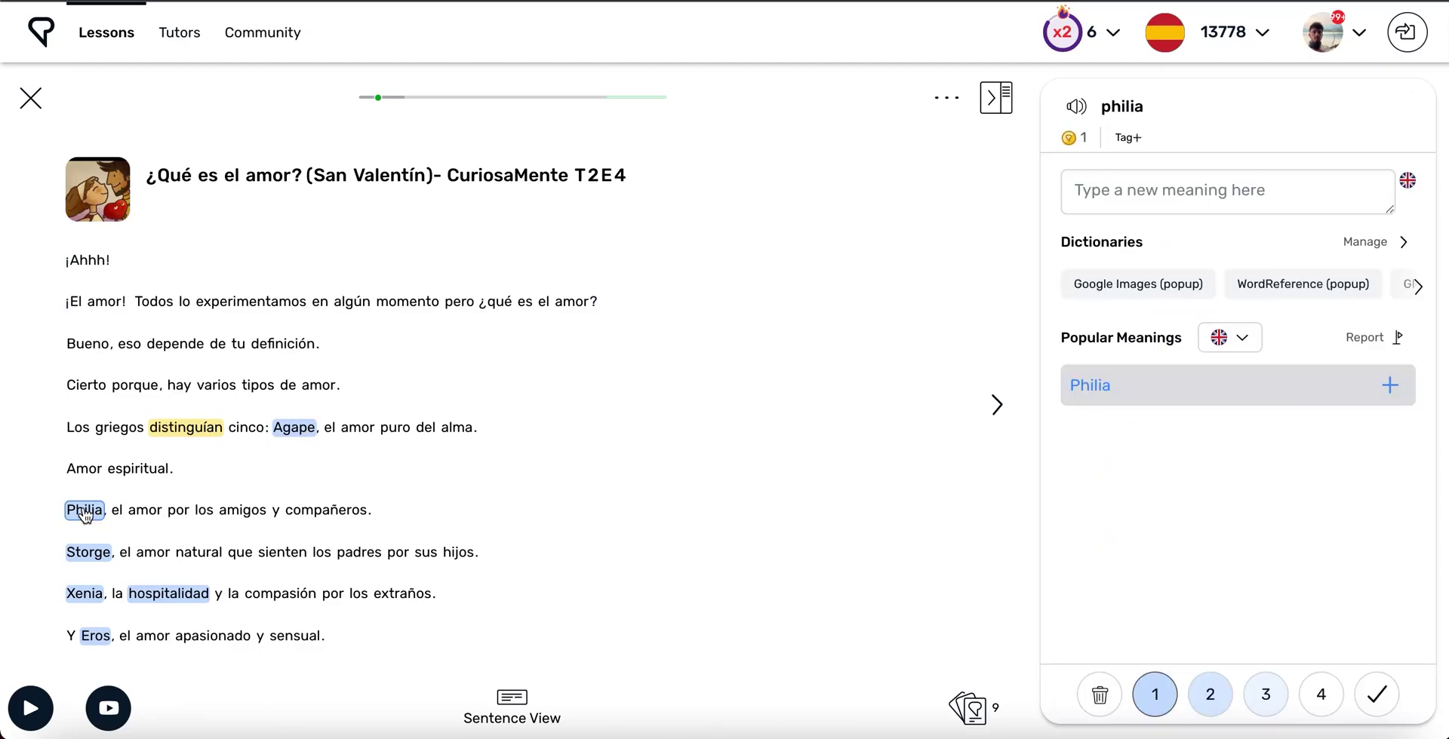
{"action": "left_click", "coordinate": [696, 383]}
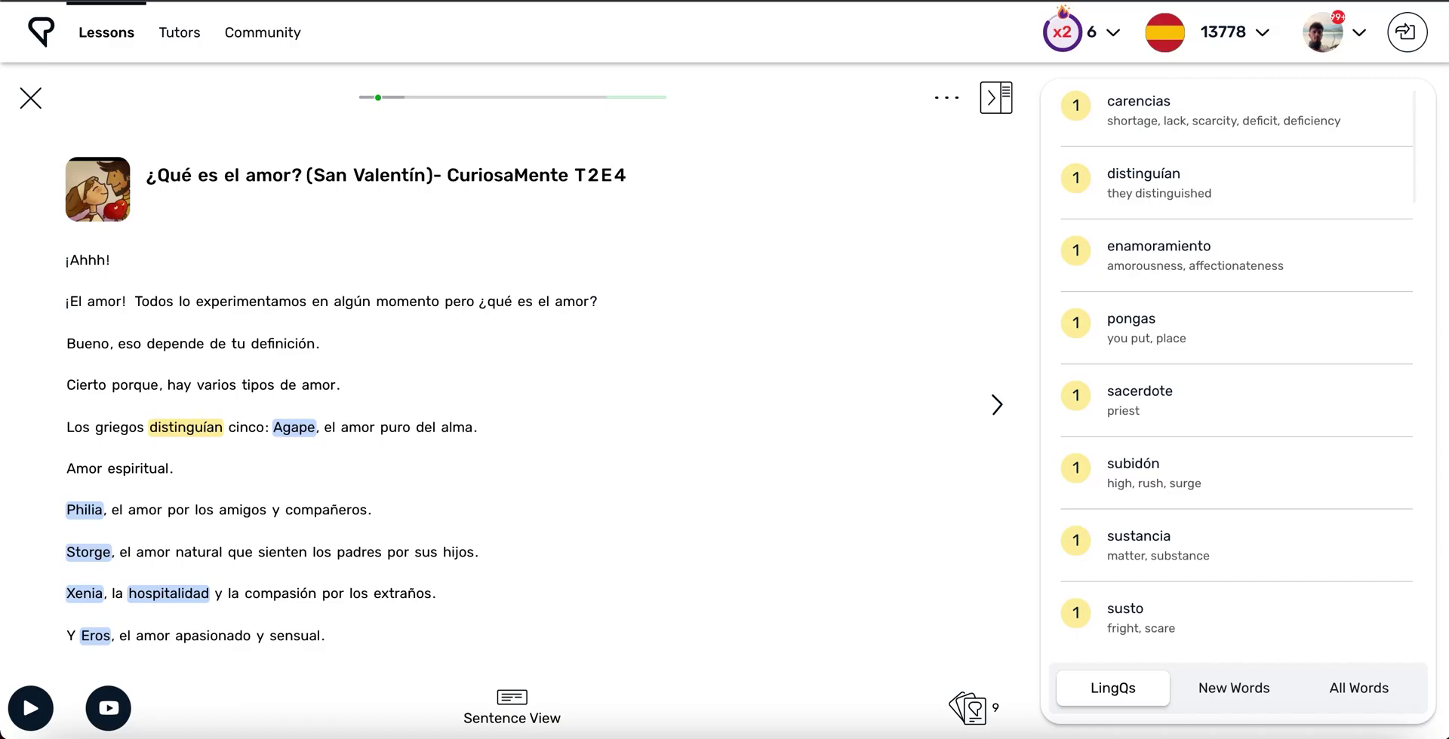
- Re-enable 'Paging moves to known' and 'Auto LingQ creation' in Reader Settings
{"action": "left_click", "coordinate": [945, 97]}
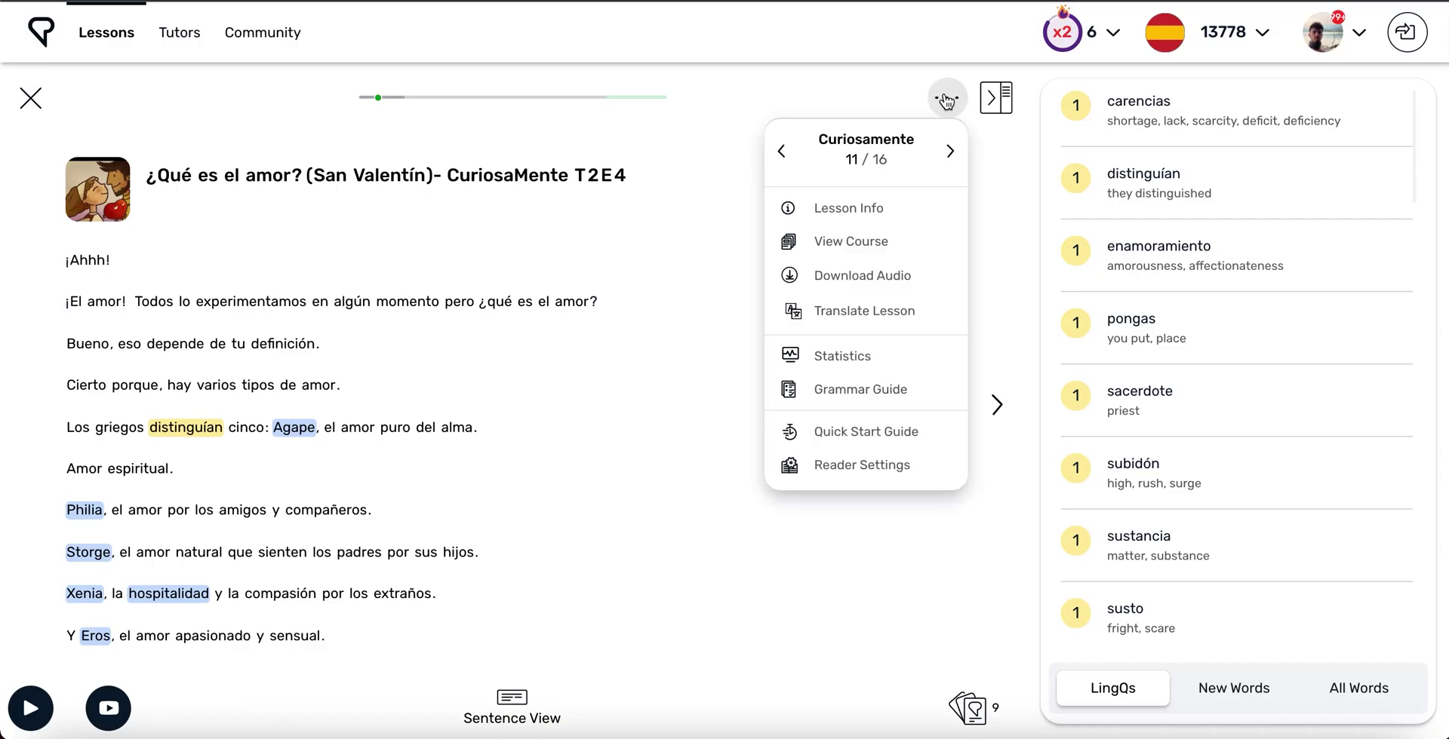
{"action": "left_click", "coordinate": [871, 465]}
{"action": "scroll", "coordinate": [860, 475], "scroll_direction": "down", "scroll_amount": 10}
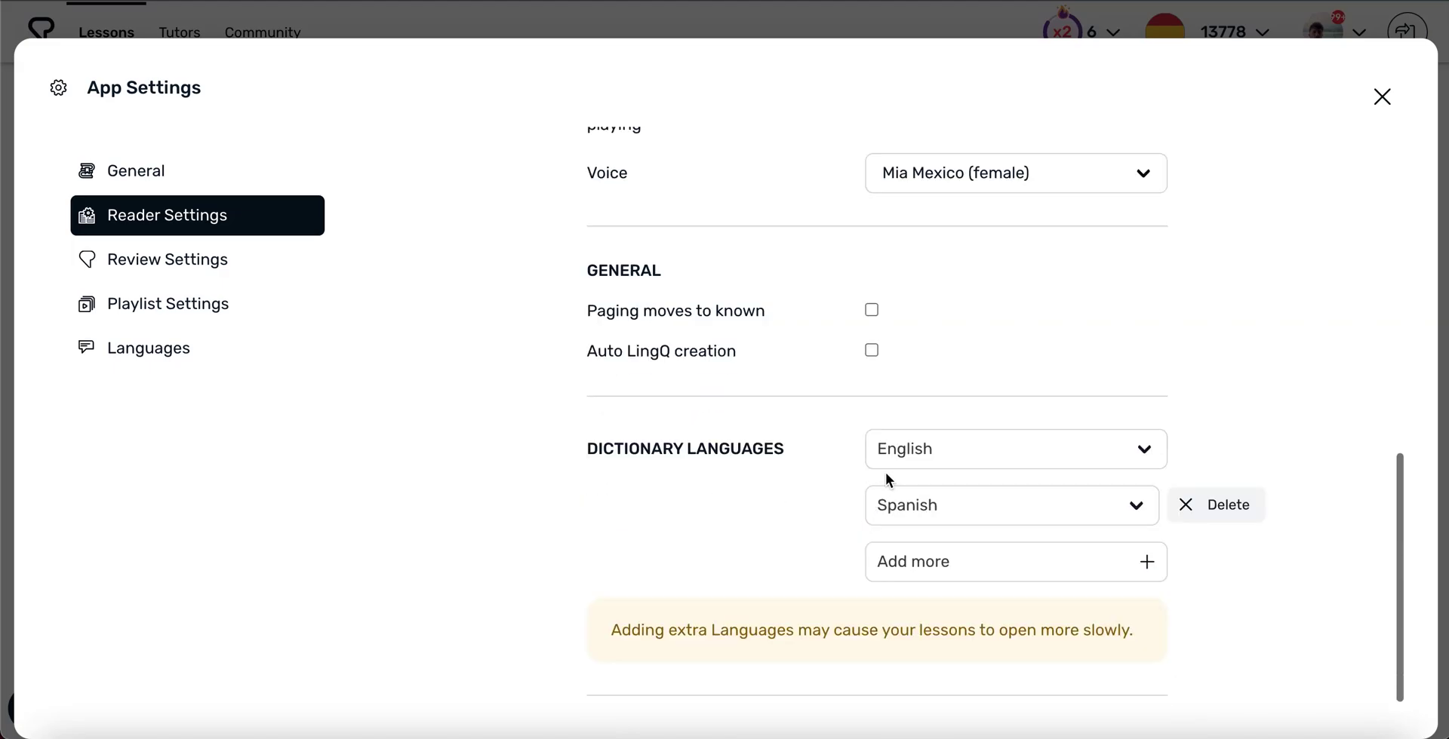
{"action": "left_click", "coordinate": [871, 310]}
{"action": "left_click", "coordinate": [872, 350]}
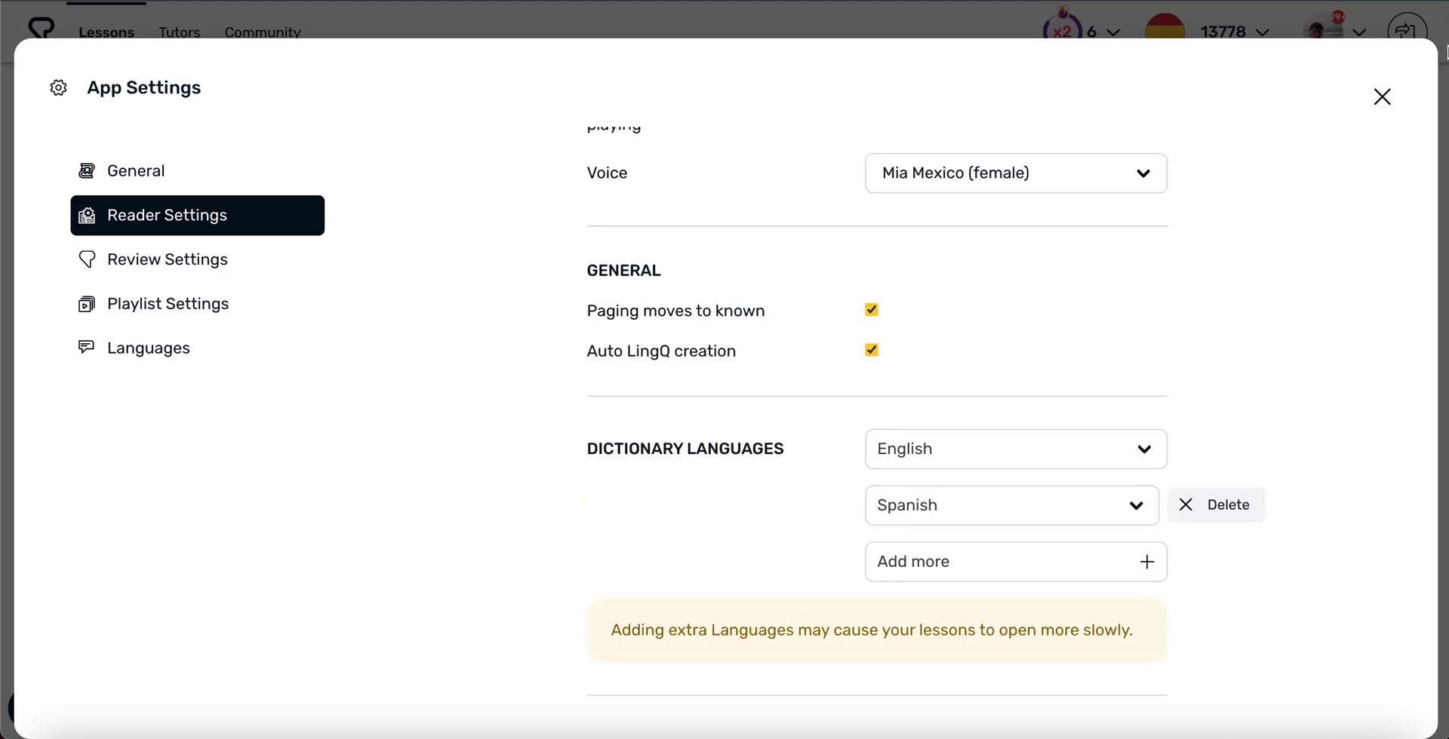
{"action": "left_click", "coordinate": [1381, 97]}
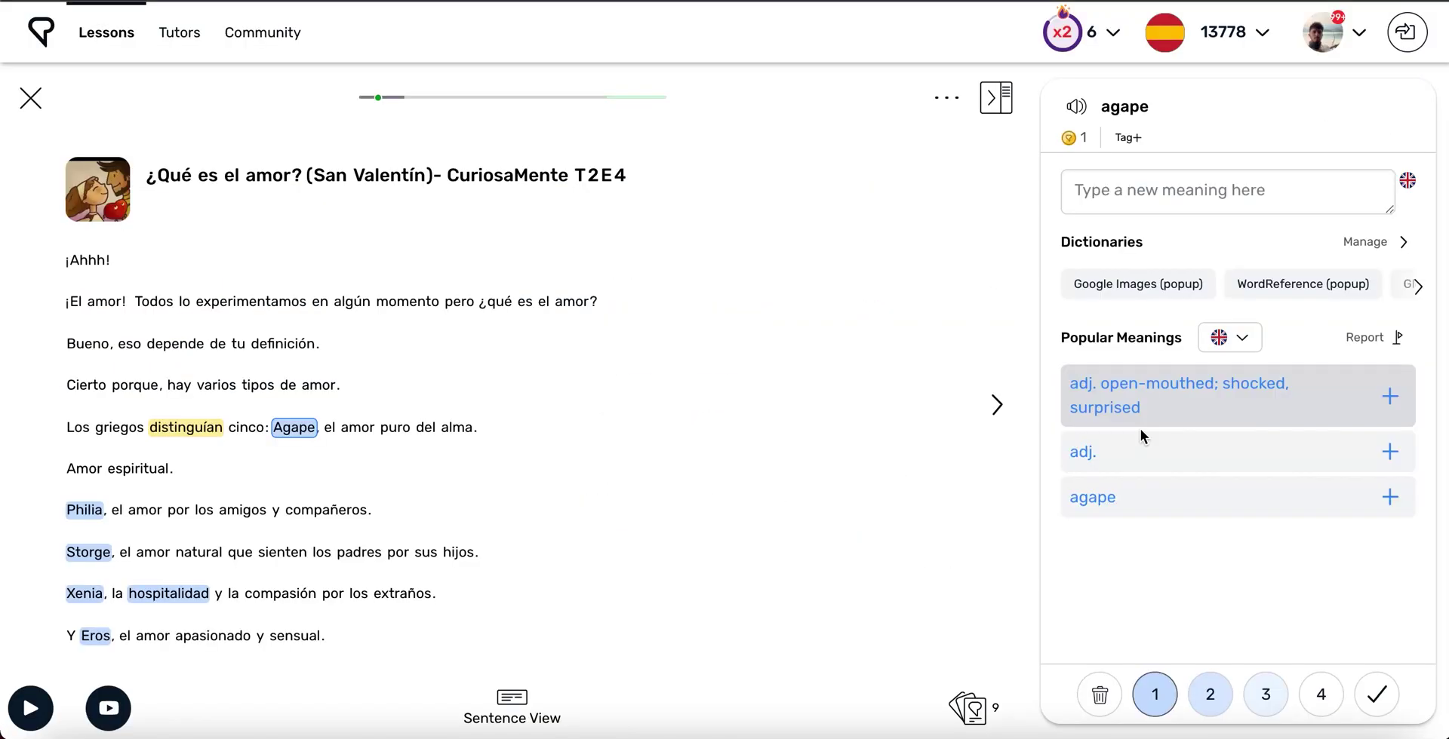
- Start the lesson audio, playing to 00:13 of 04:22
{"action": "left_click", "coordinate": [30, 713]}
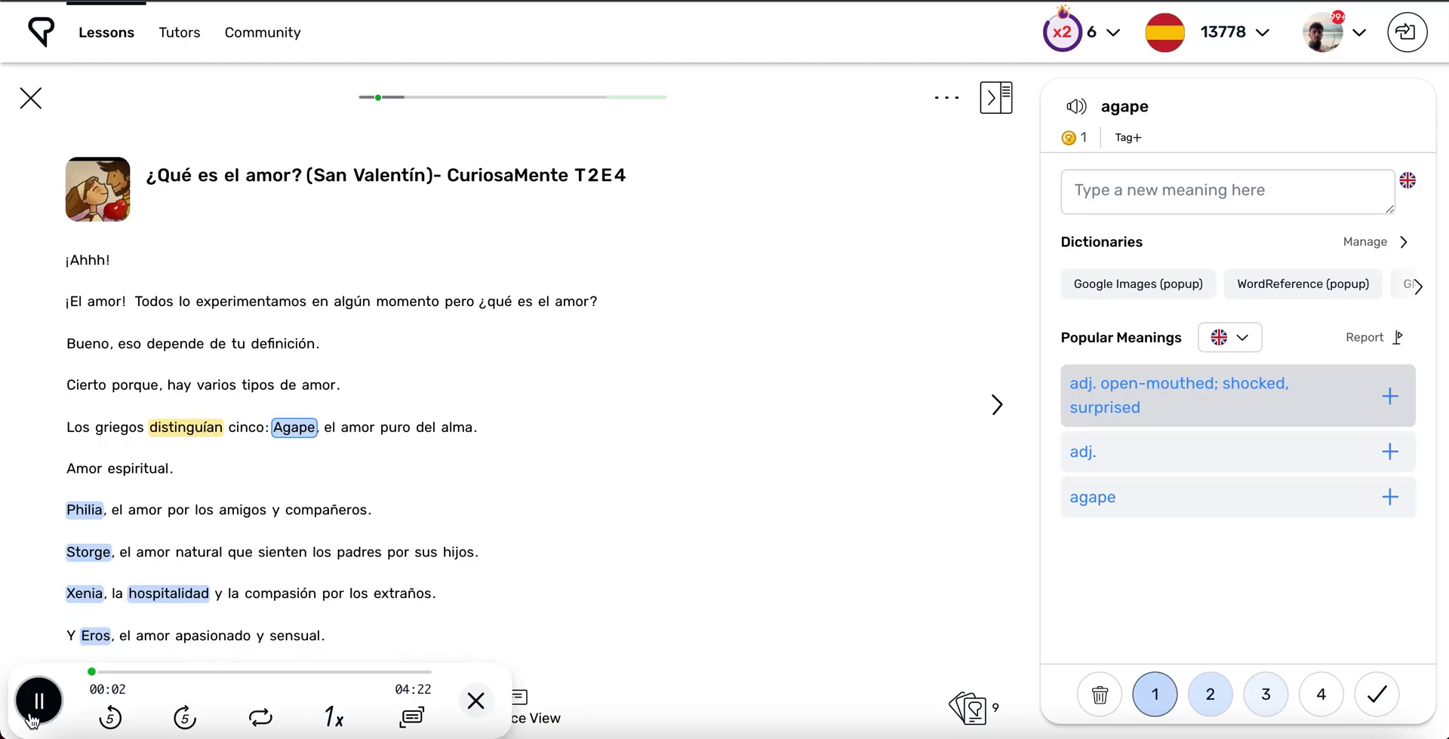
- Try the audio player's synchronized text mode, then leave it for the normal page reader
{"action": "left_click", "coordinate": [413, 719]}
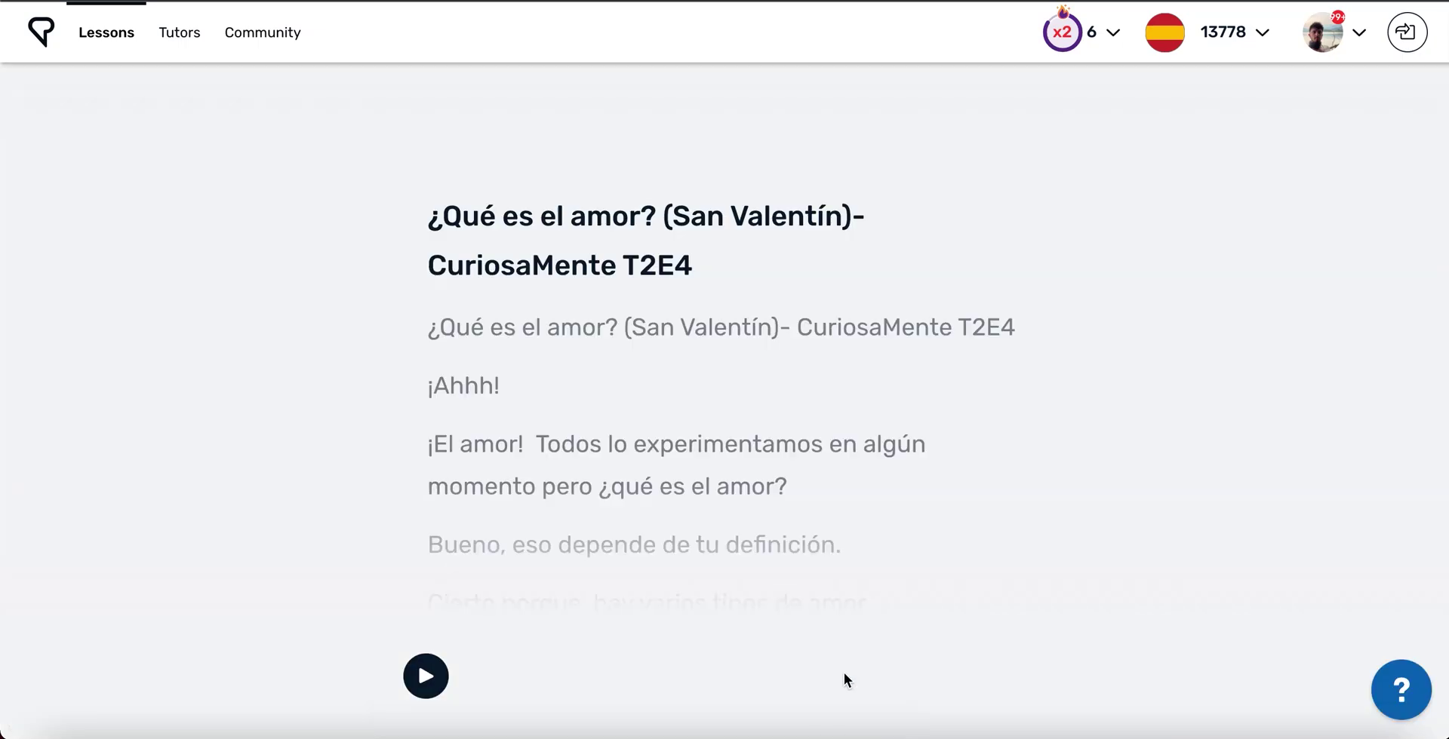
{"action": "left_click", "coordinate": [404, 687]}
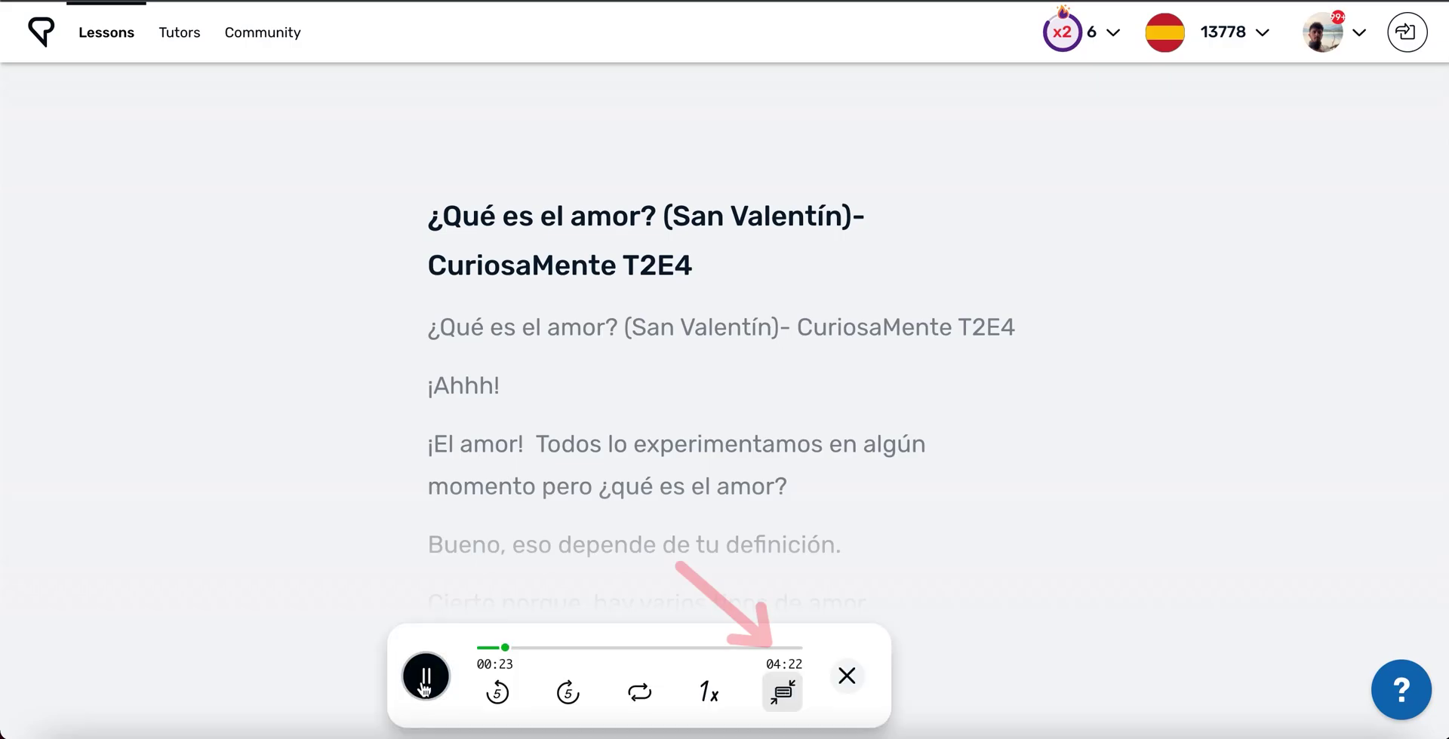
{"action": "left_click", "coordinate": [783, 688]}
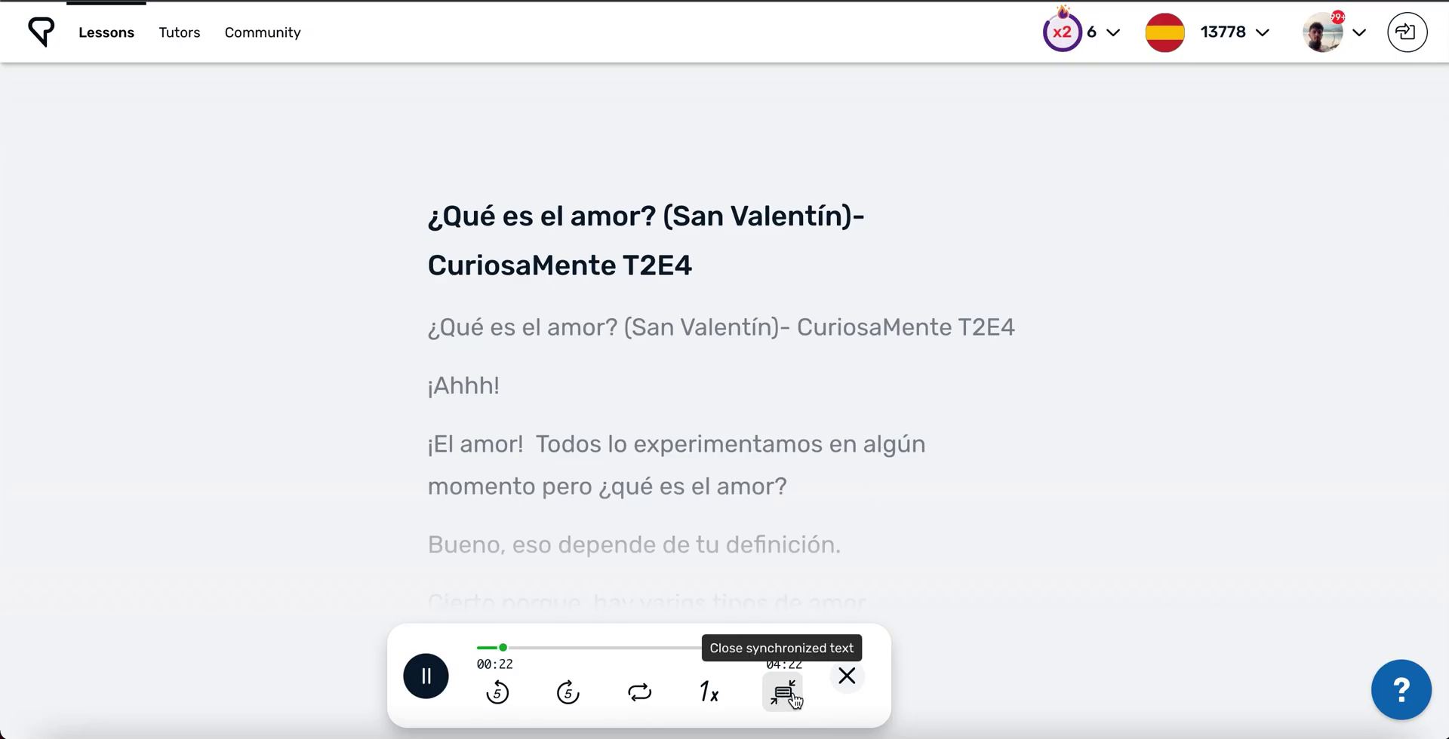
{"action": "left_click", "coordinate": [845, 678]}
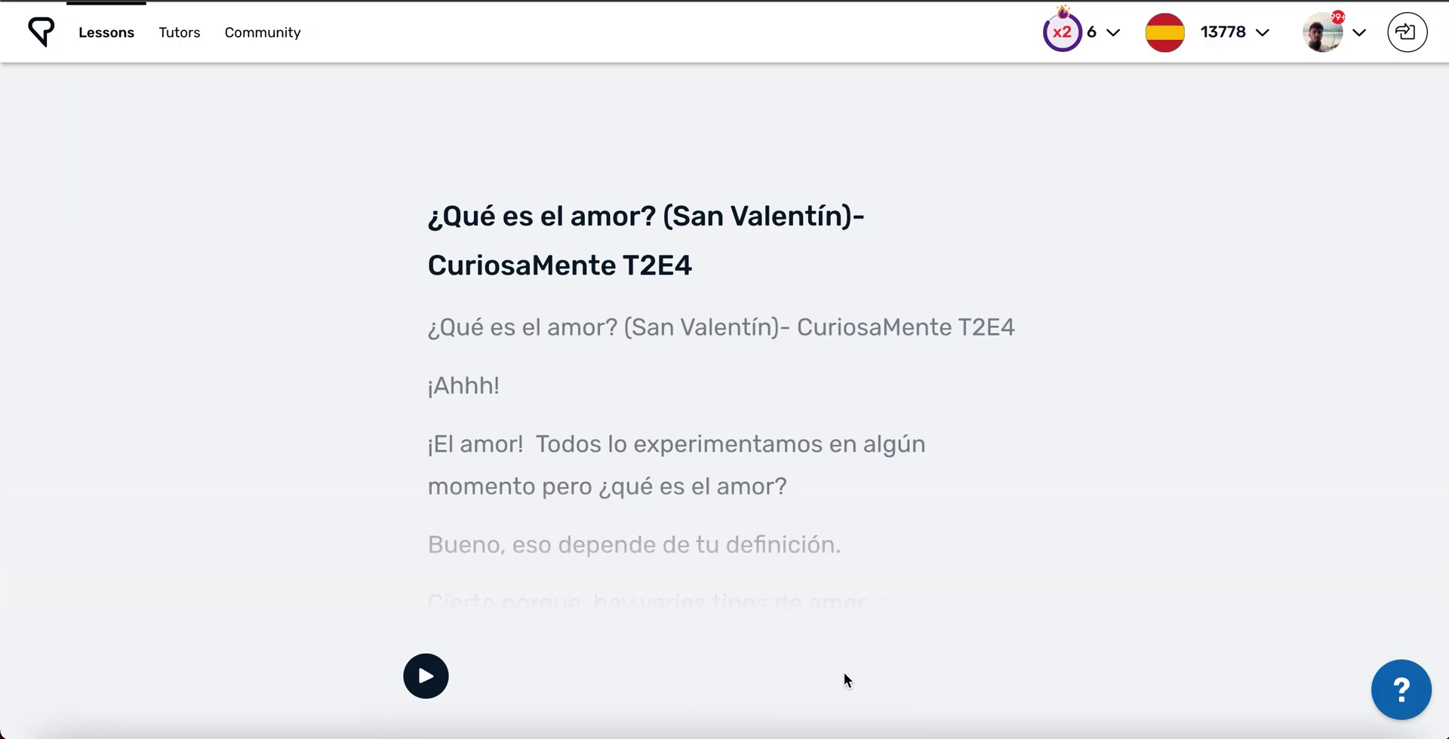
{"action": "left_click", "coordinate": [425, 677]}
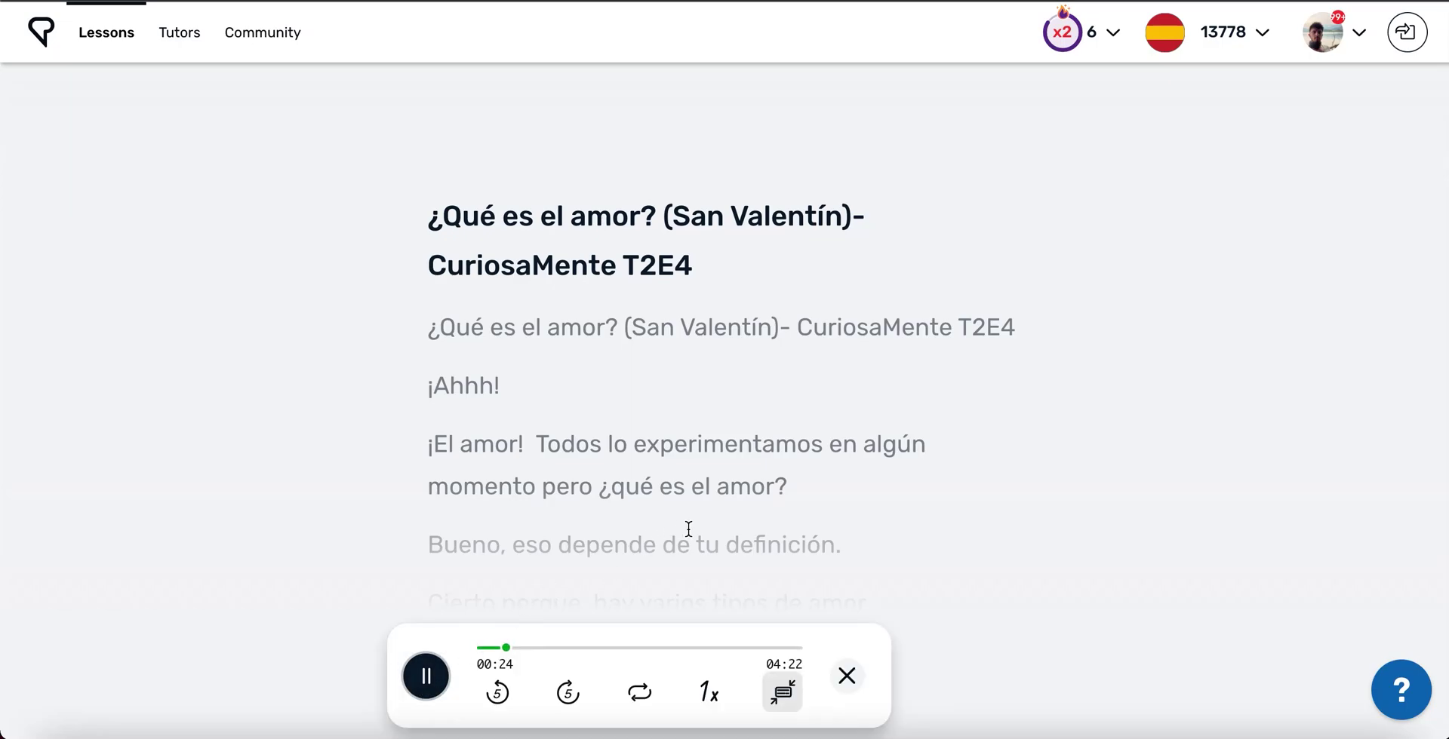
{"action": "left_click", "coordinate": [782, 688]}
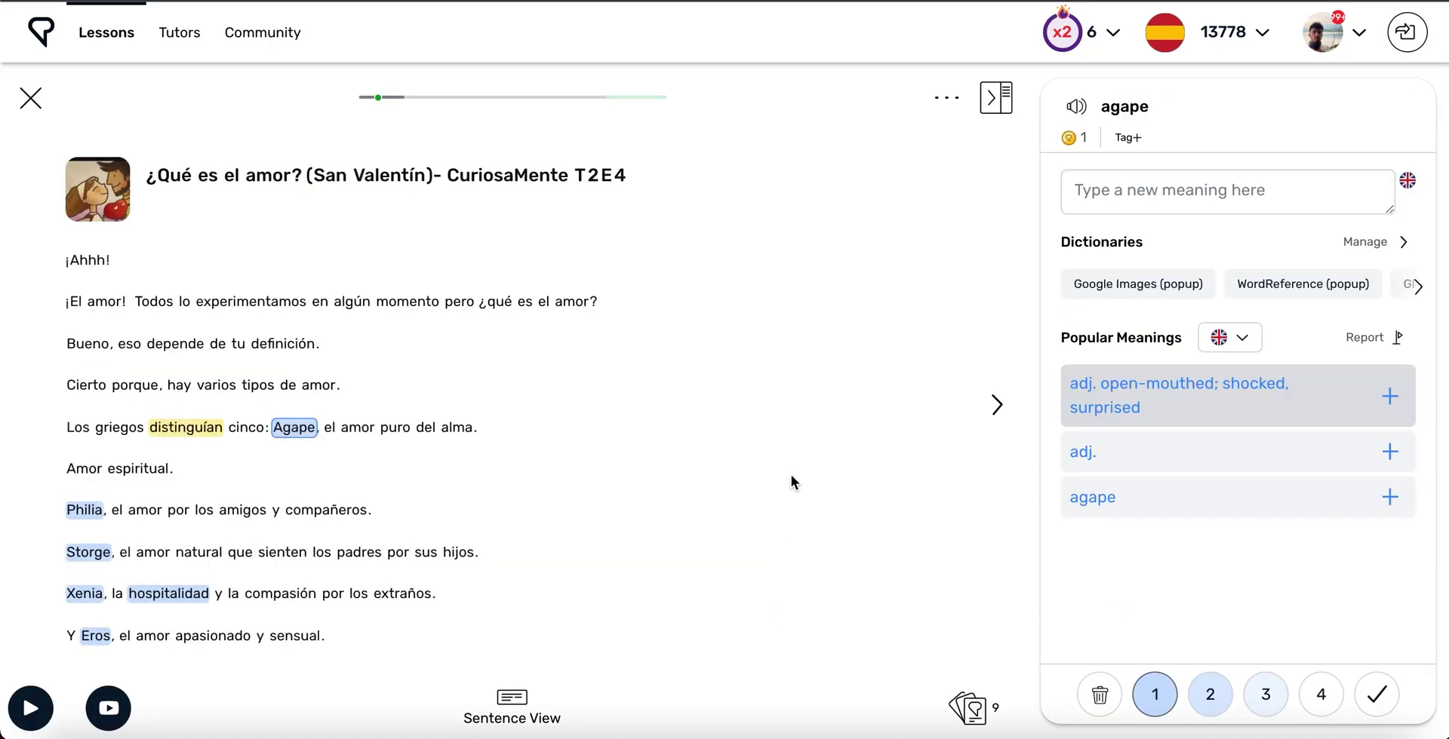
{"action": "left_click", "coordinate": [121, 717]}
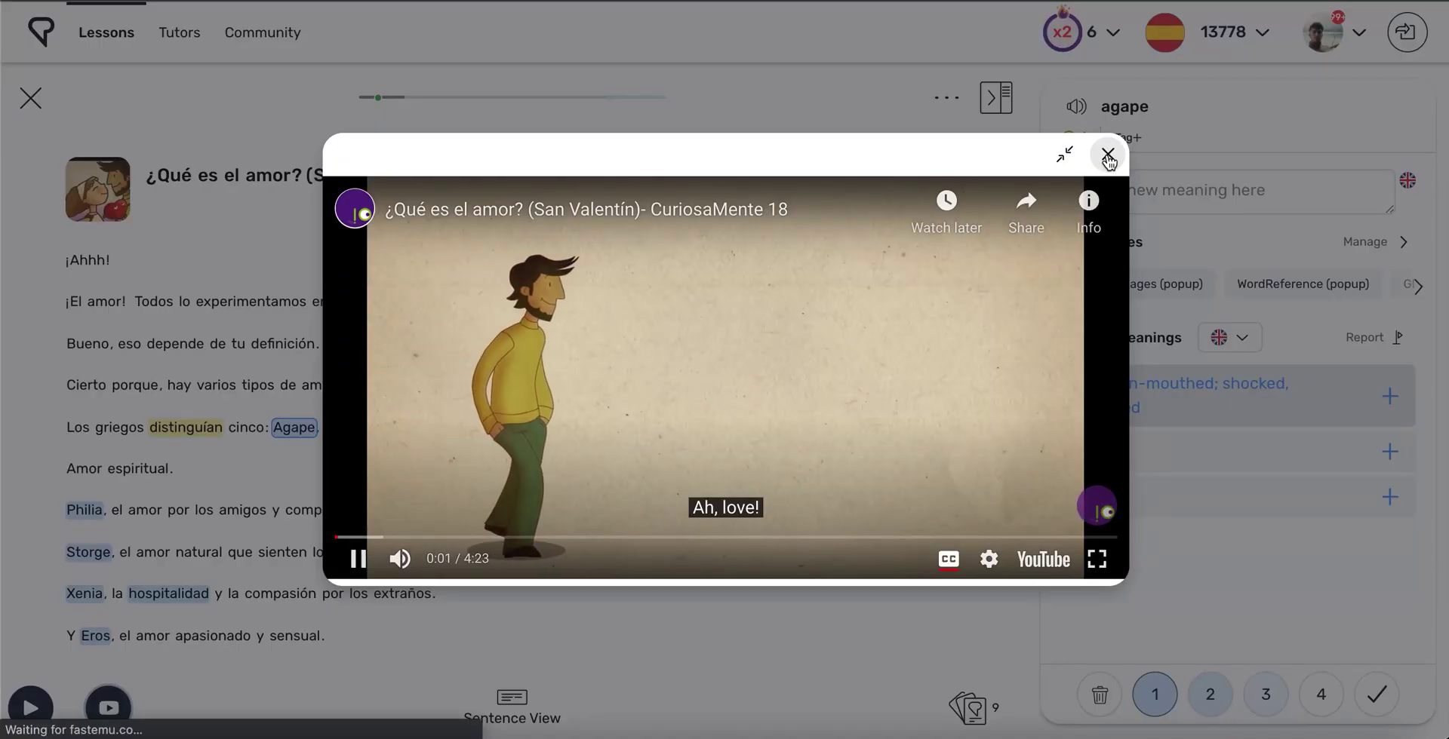
{"action": "key", "text": "Escape"}
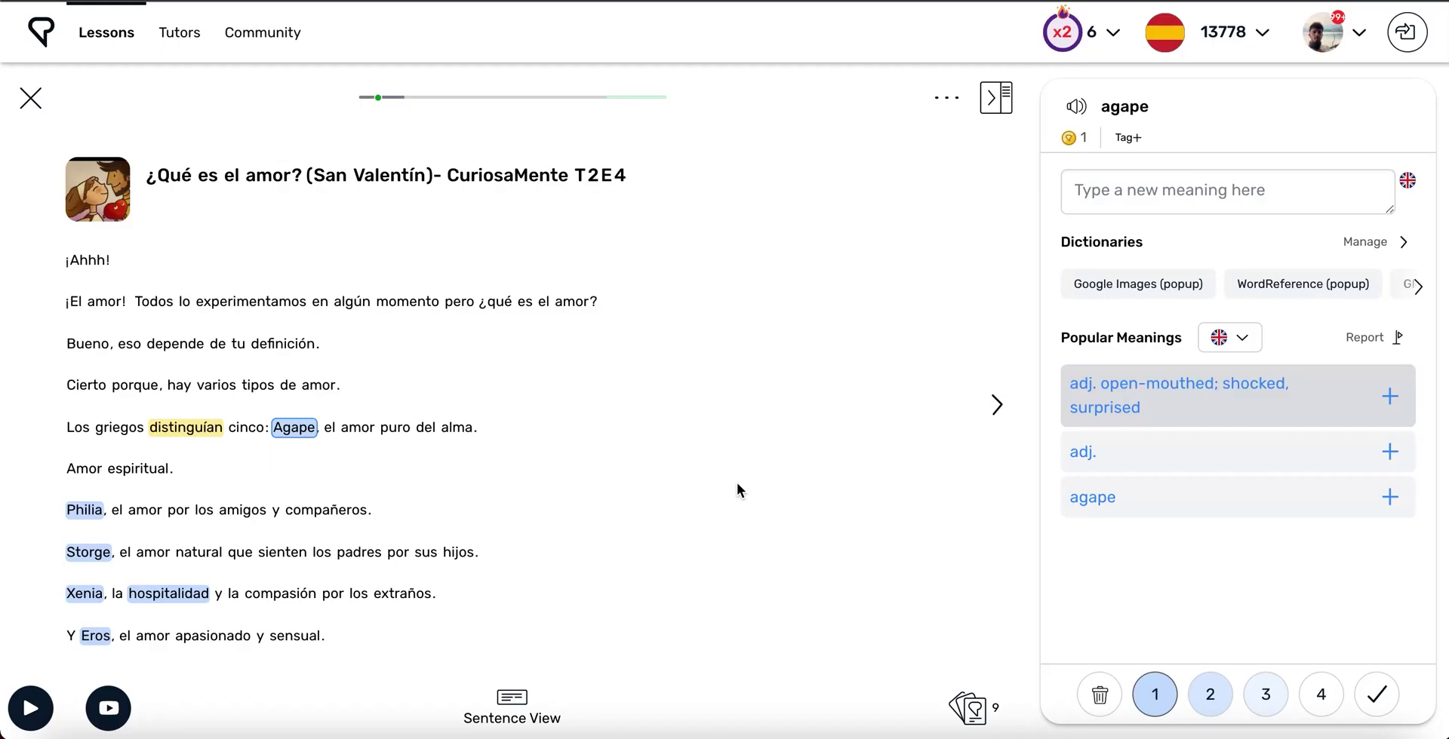
{"action": "left_click", "coordinate": [520, 721]}
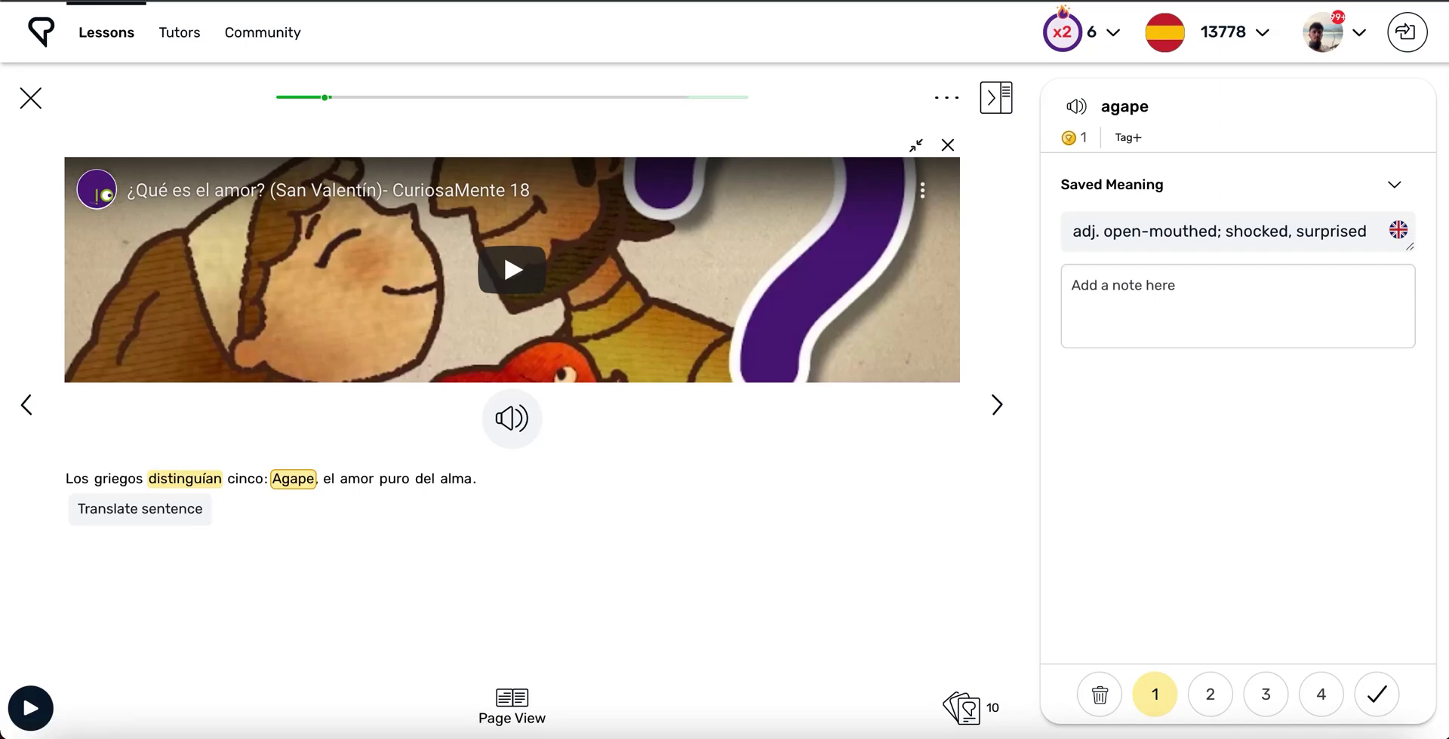
- Advance to the next sentence, then return to Page View with the 'amor' card shown
{"action": "key", "text": "Right"}
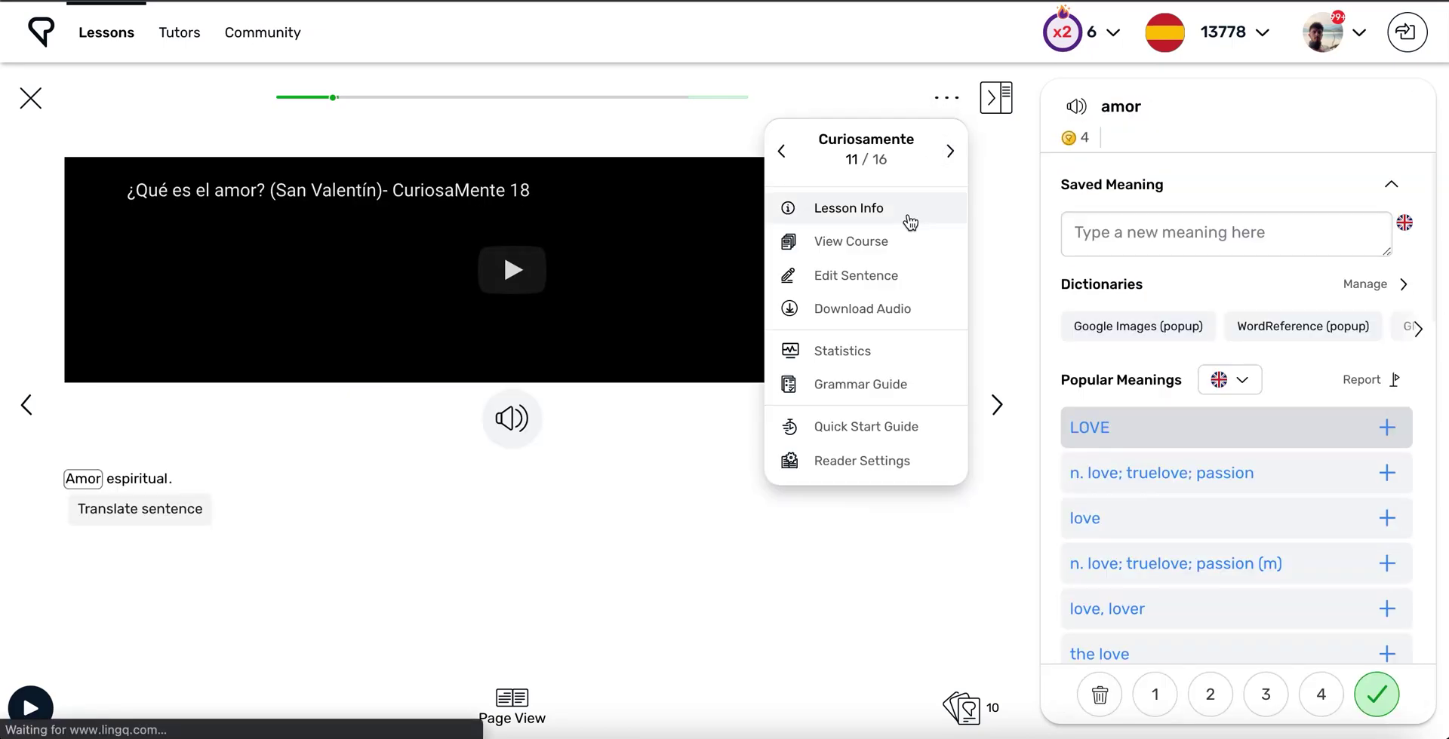
{"action": "left_click", "coordinate": [513, 706]}
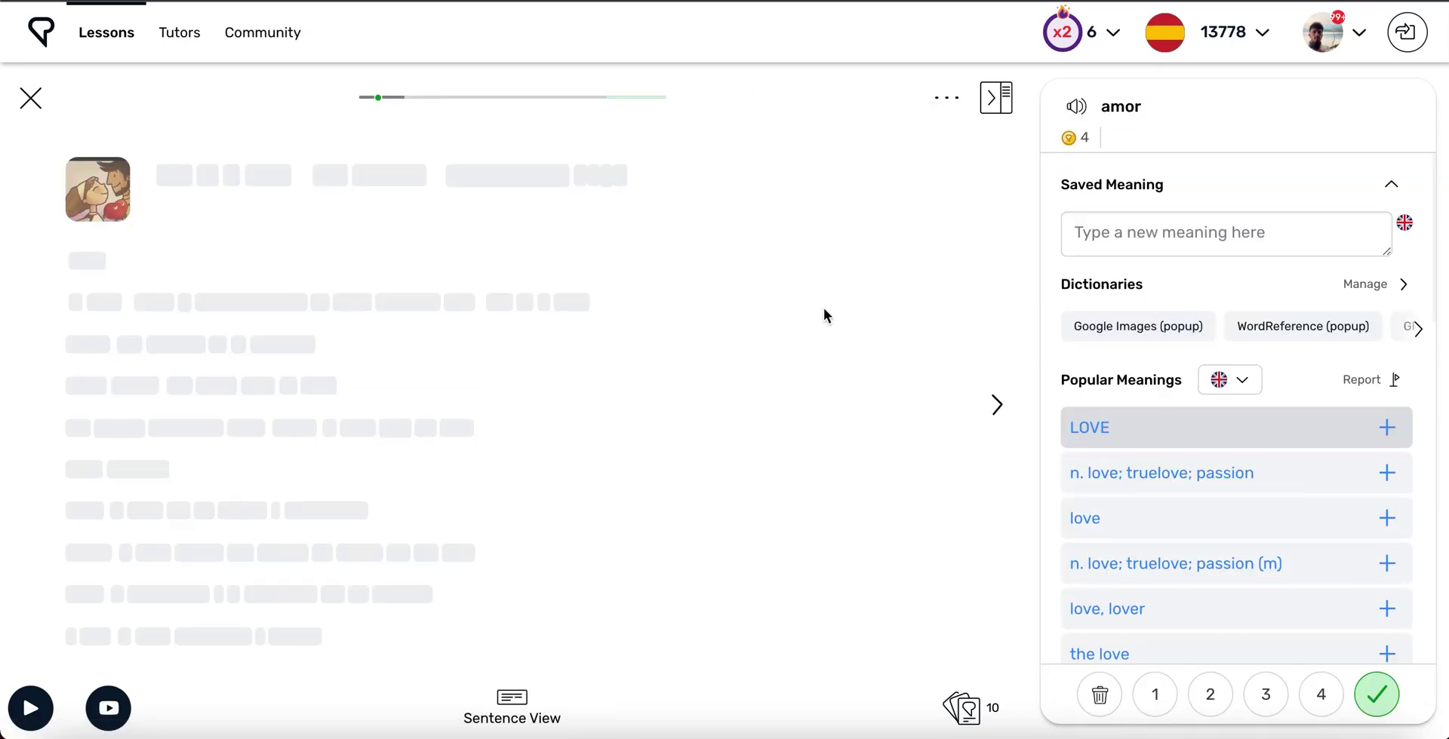
- Enlarge the reader text, set line spacing to 1.5x and choose the Georgia Serif font
{"action": "left_click", "coordinate": [946, 97]}
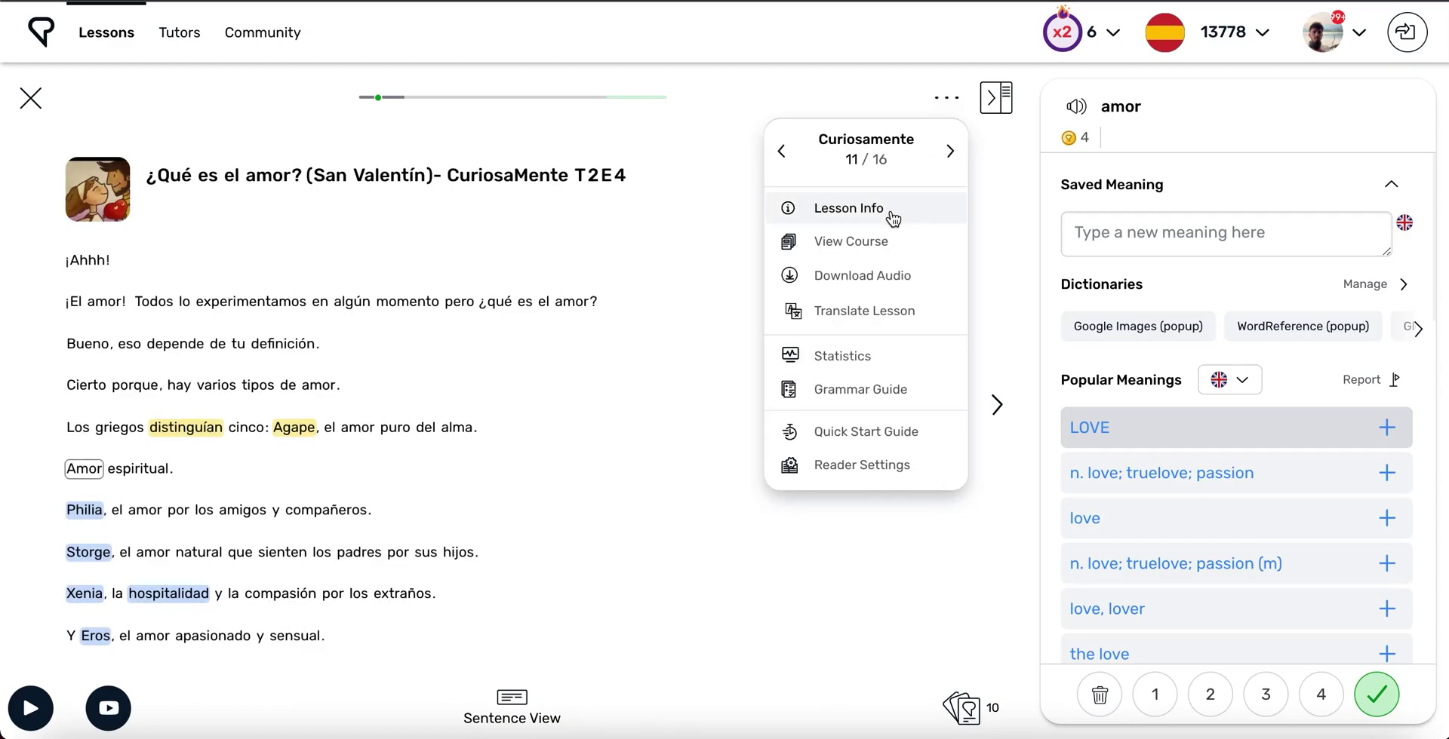
{"action": "left_click", "coordinate": [860, 465]}
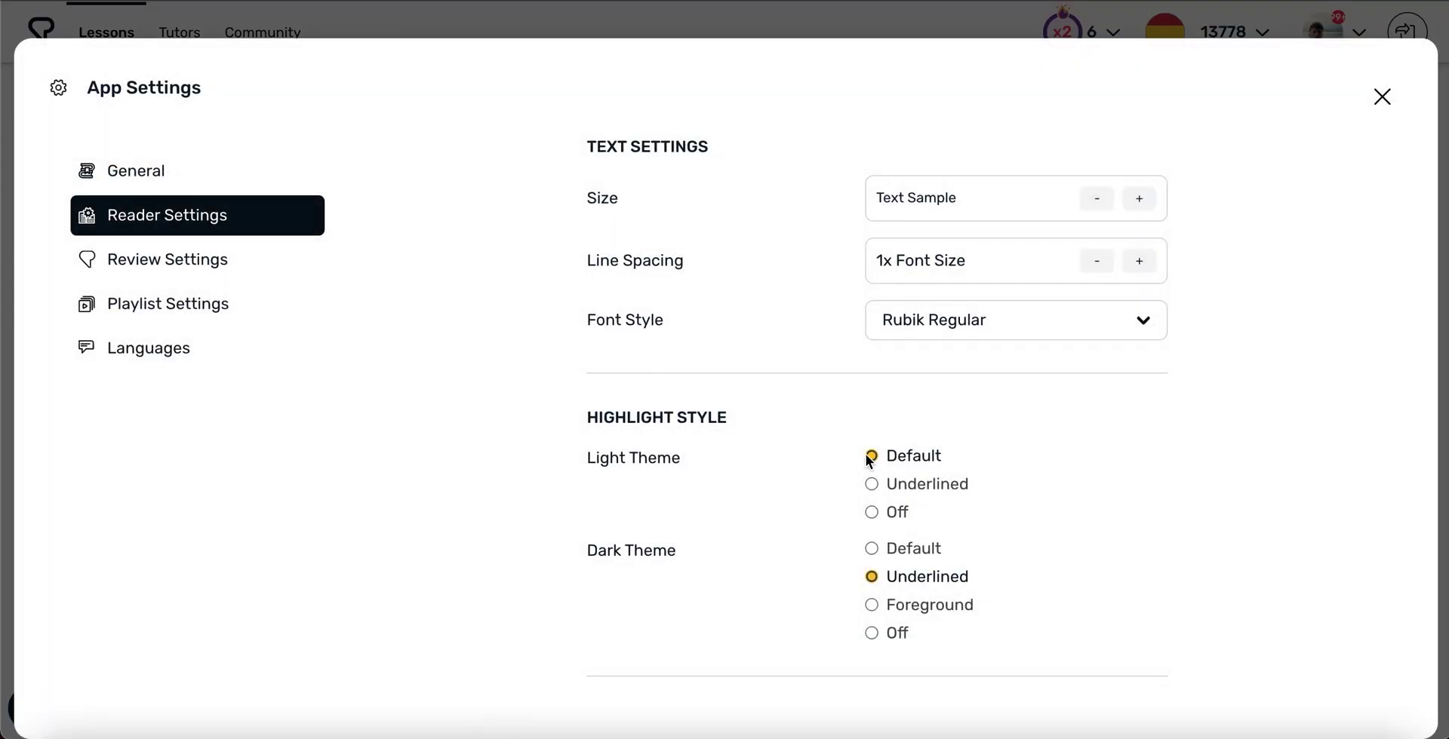
{"action": "left_click", "coordinate": [1139, 199]}
{"action": "left_click", "coordinate": [1139, 261]}
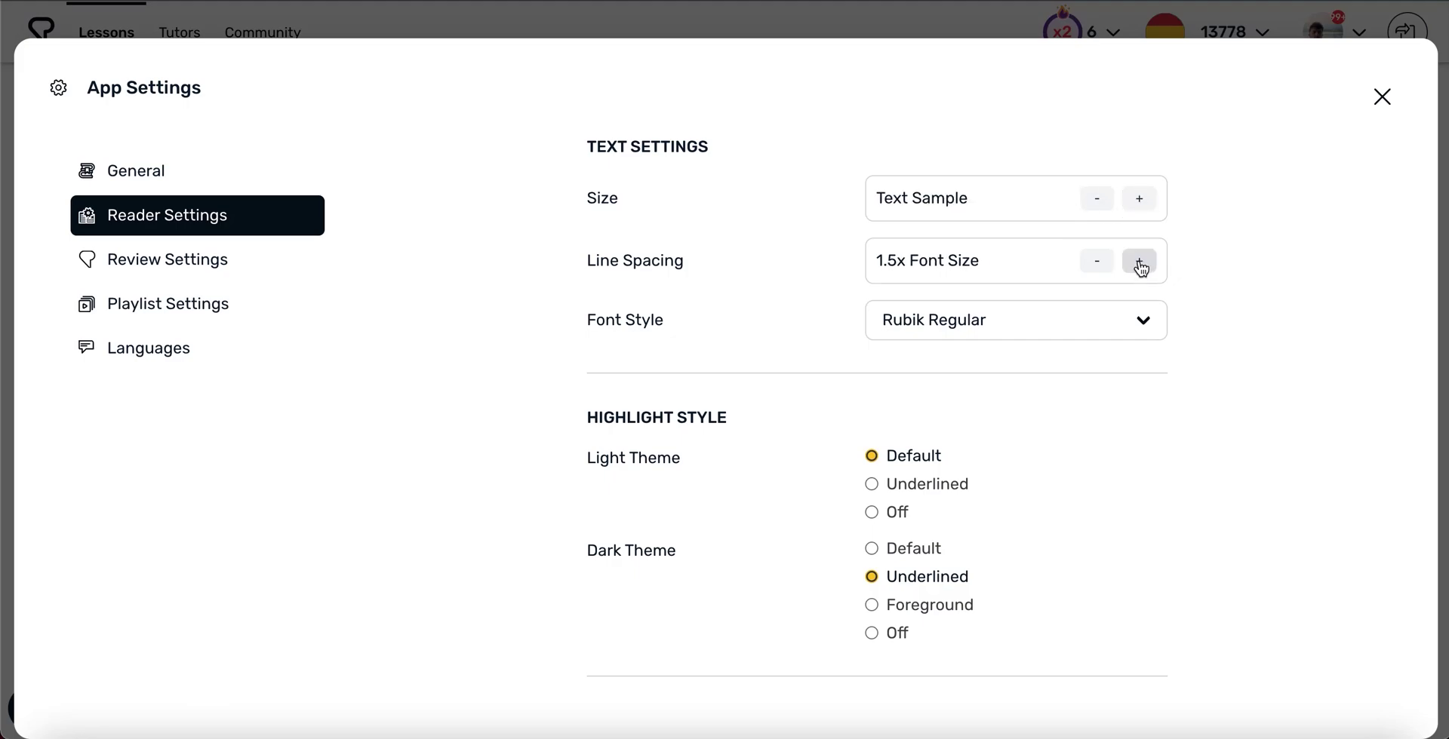
{"action": "left_click", "coordinate": [1140, 322]}
{"action": "left_click", "coordinate": [956, 429]}
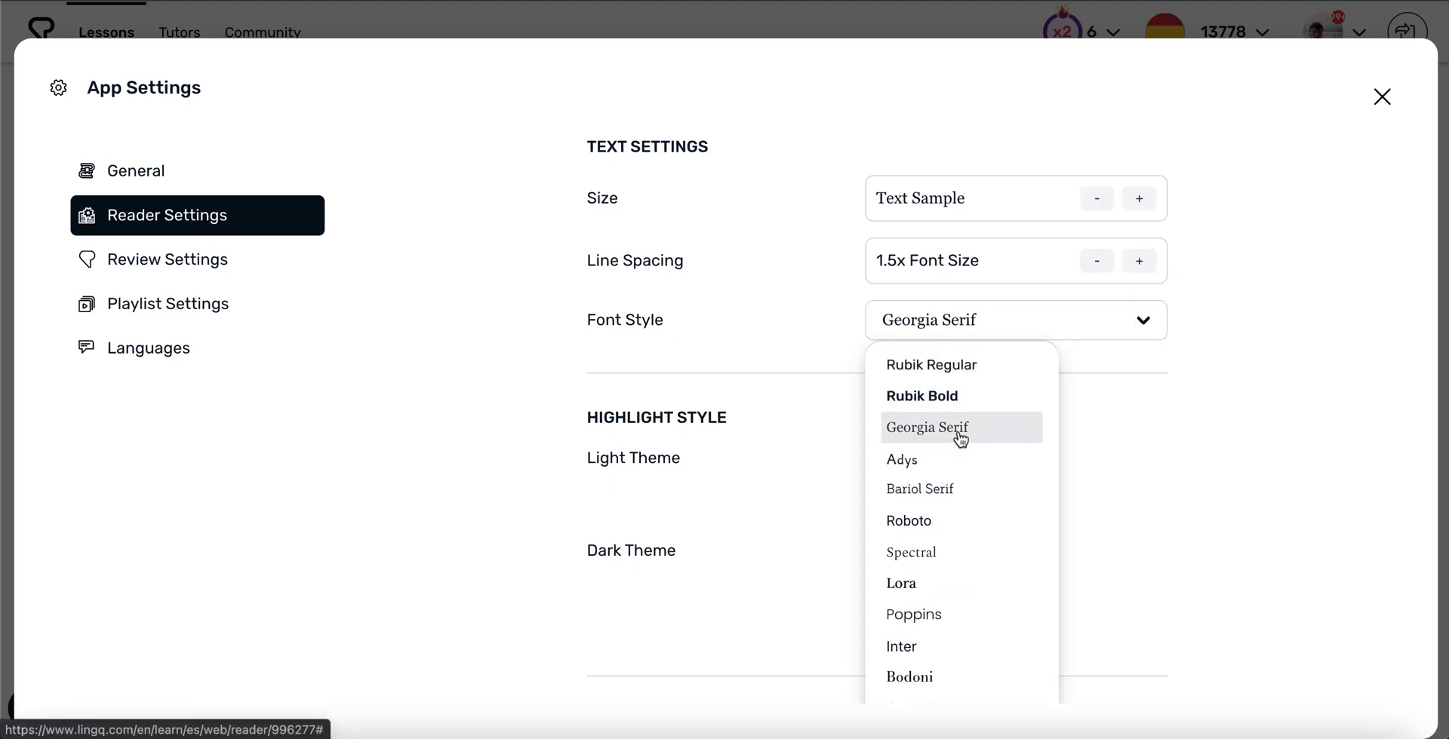
{"action": "left_click", "coordinate": [916, 433]}
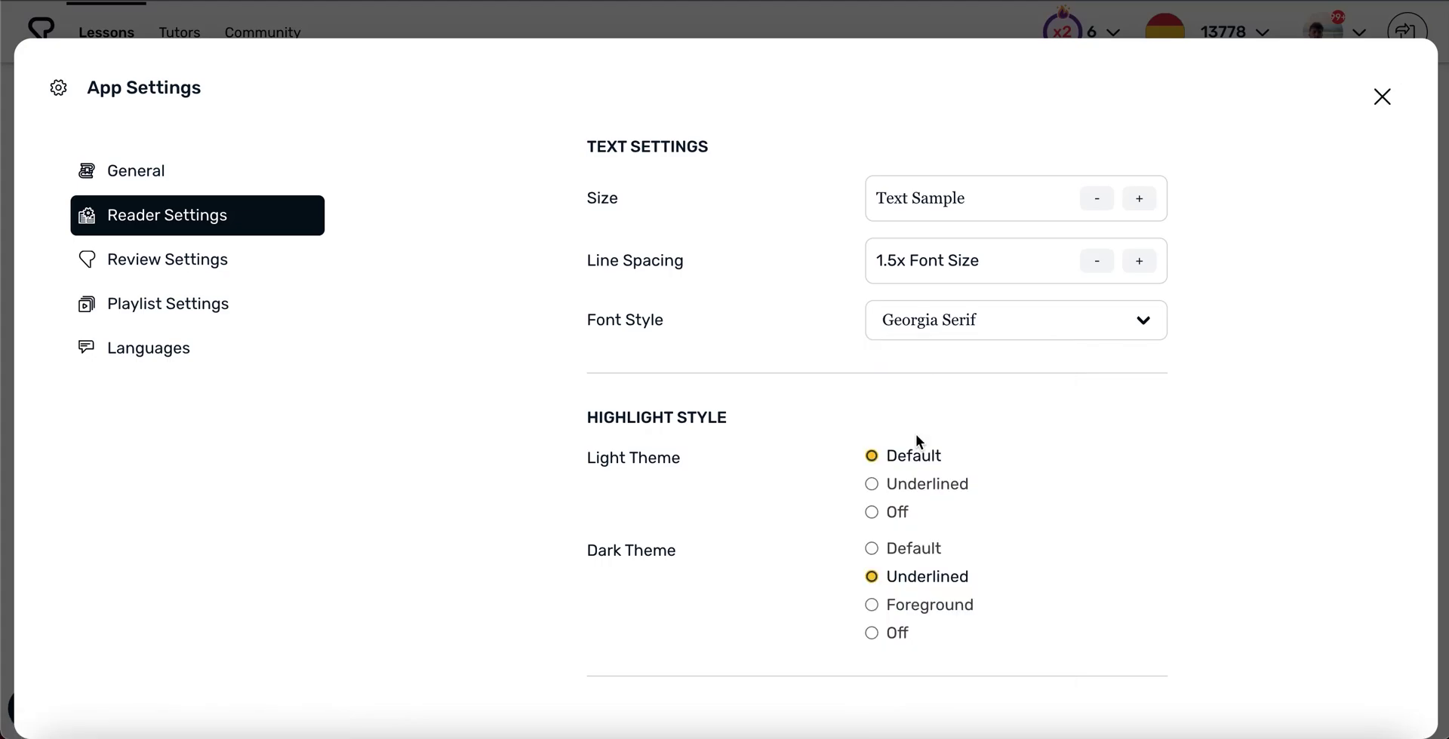
- Set highlight style to Underlined for both light and dark themes
{"action": "scroll", "coordinate": [916, 433], "scroll_direction": "down", "scroll_amount": 1}
{"action": "left_click", "coordinate": [873, 549]}
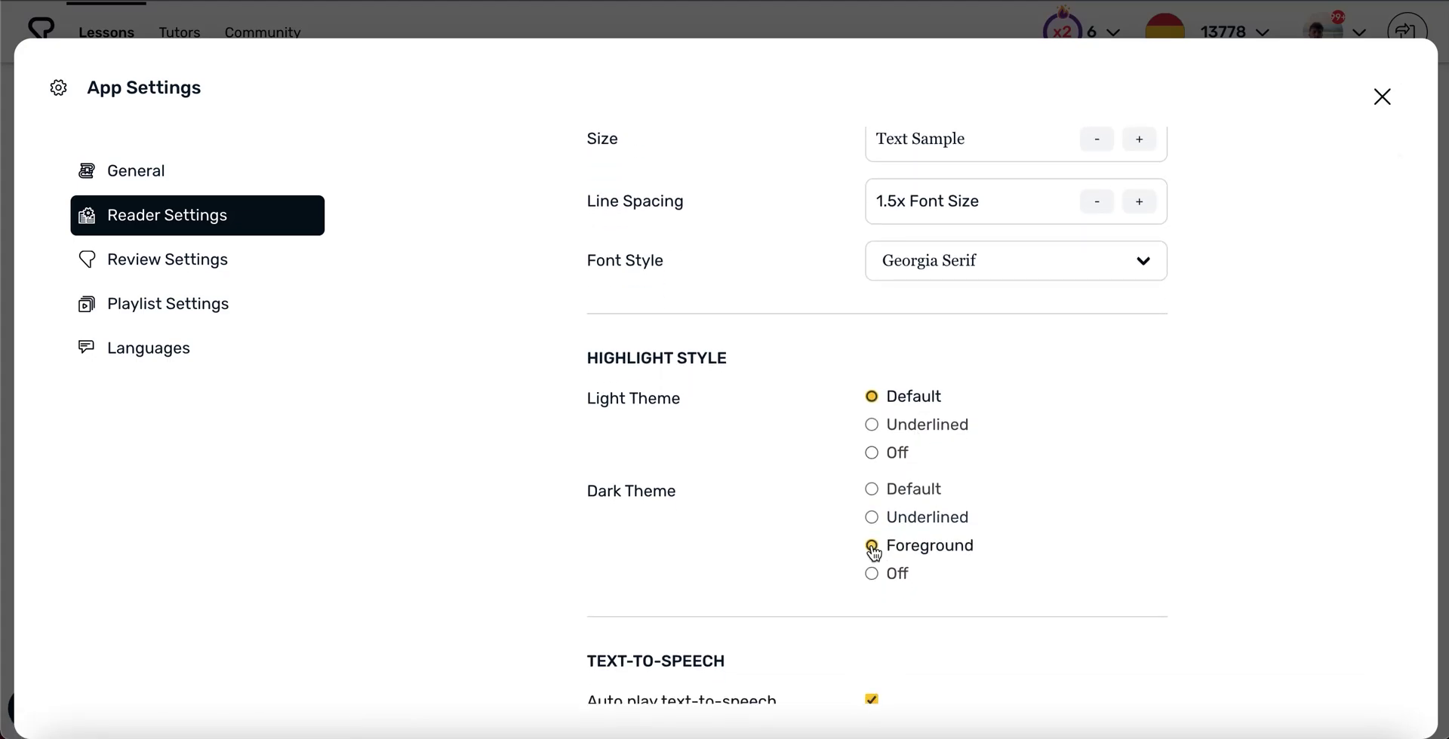
{"action": "left_click", "coordinate": [873, 430]}
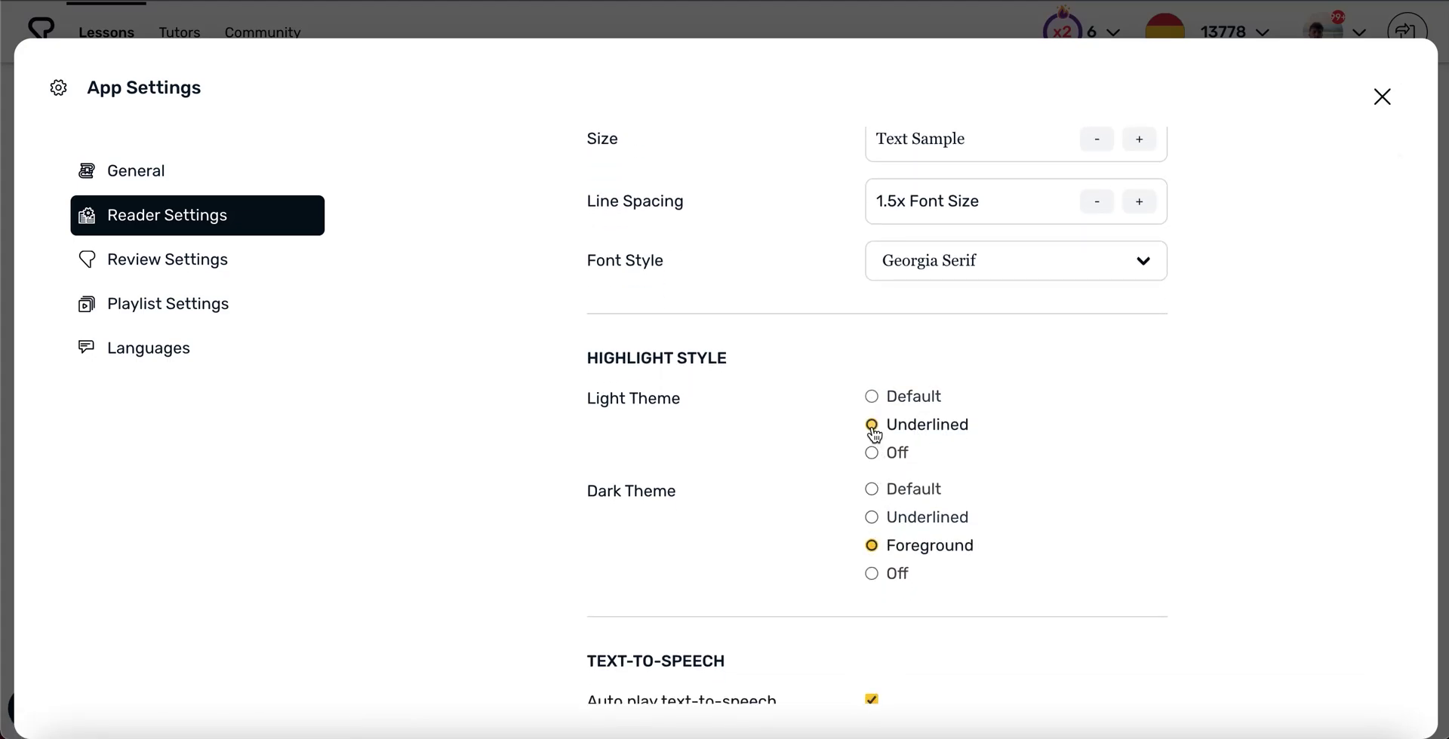
{"action": "left_click", "coordinate": [872, 518]}
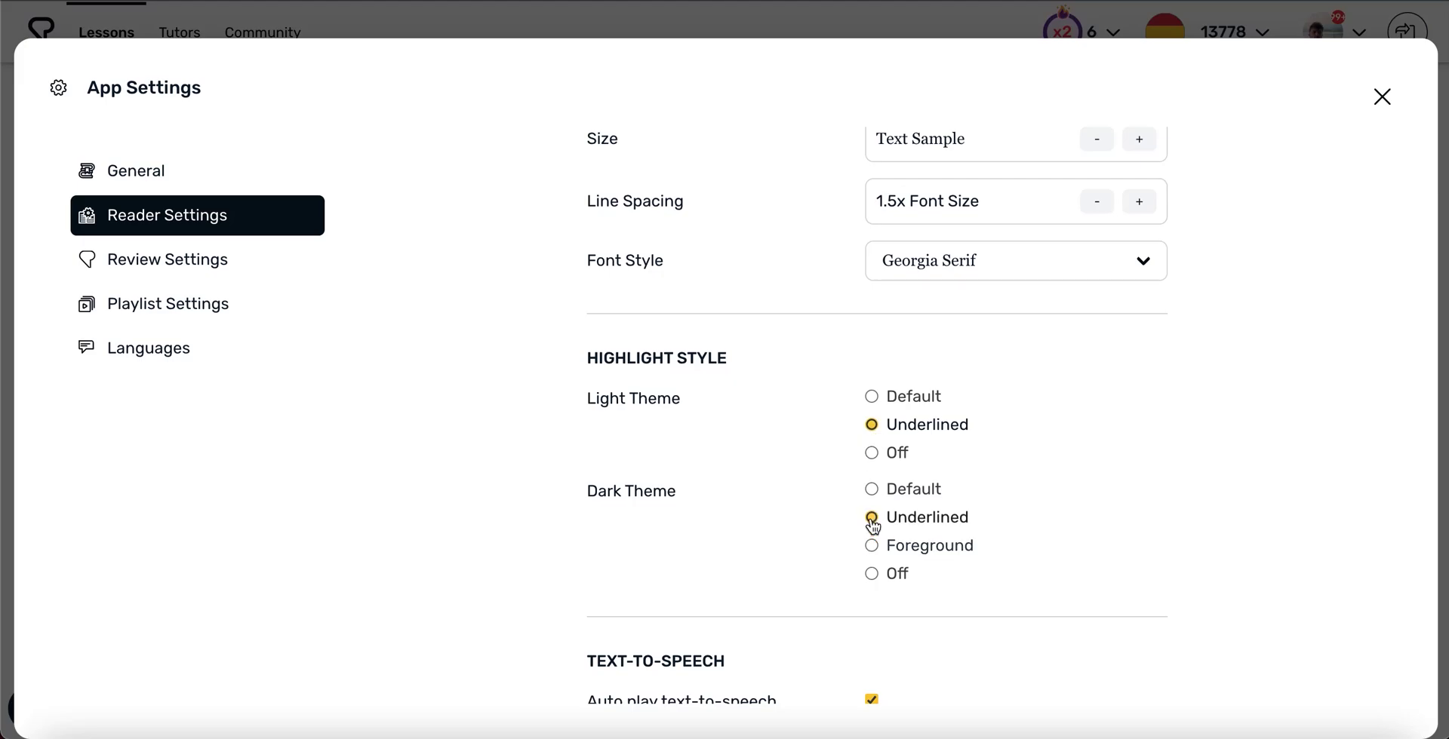
{"action": "left_click", "coordinate": [1382, 98]}
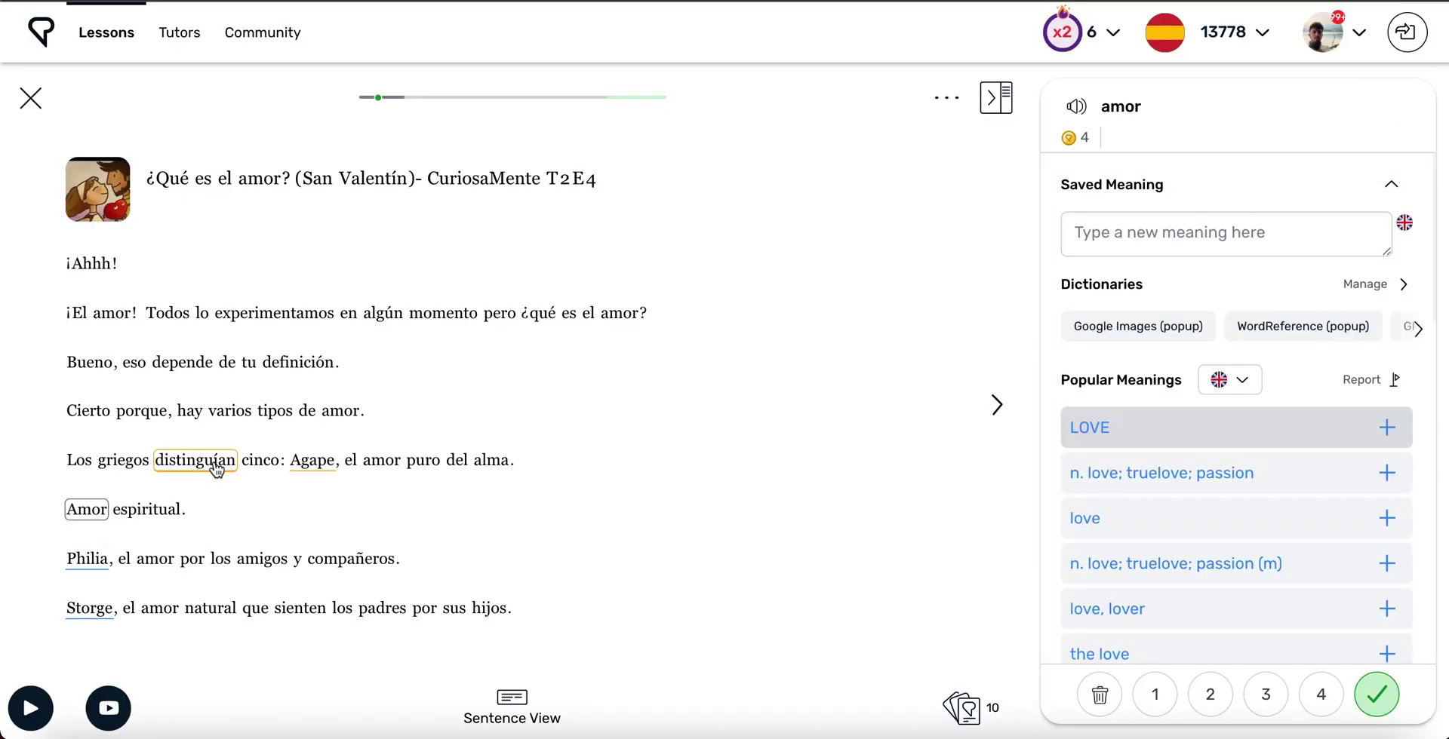
- Select the word Agape, then turn off auto-play text-to-speech in Reader Settings
{"action": "left_click", "coordinate": [217, 466]}
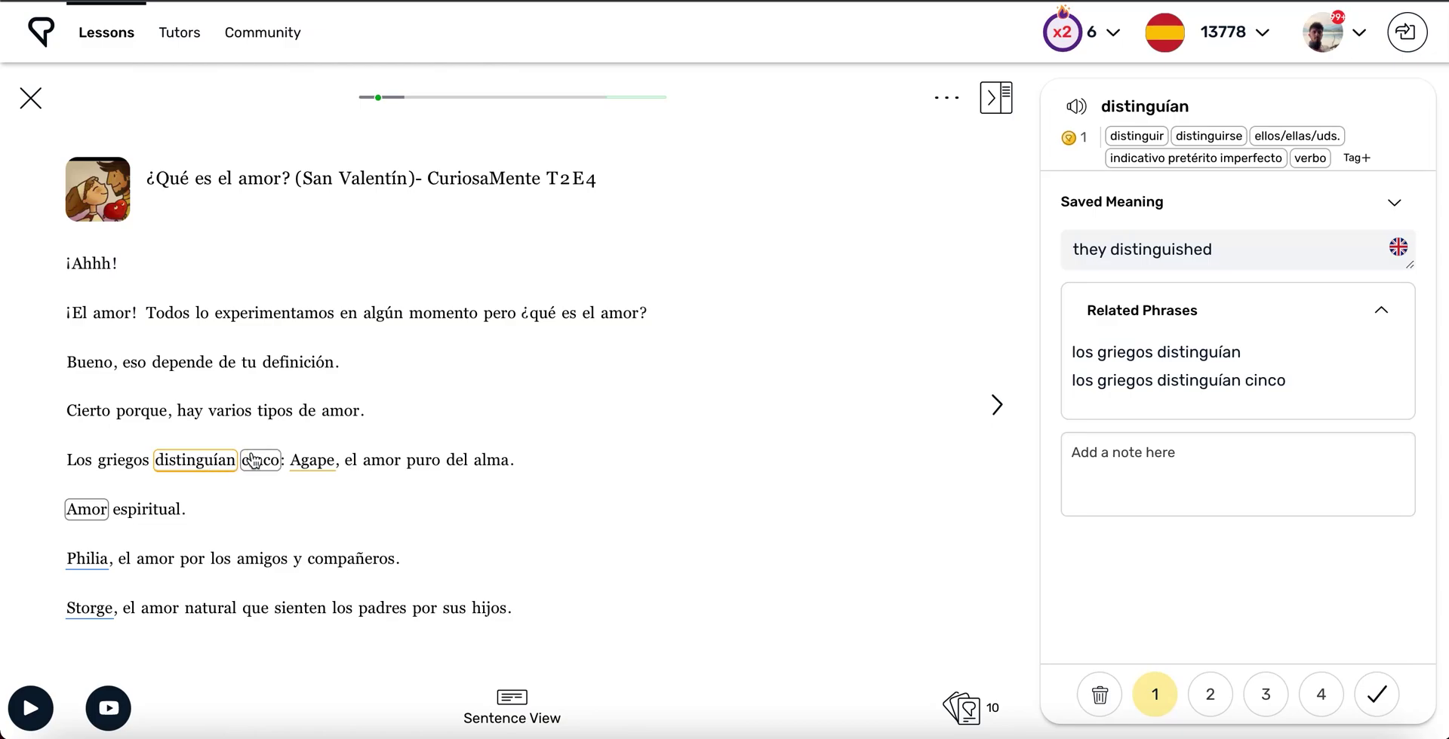
{"action": "left_click", "coordinate": [312, 460]}
{"action": "left_click", "coordinate": [945, 97]}
{"action": "left_click", "coordinate": [864, 476]}
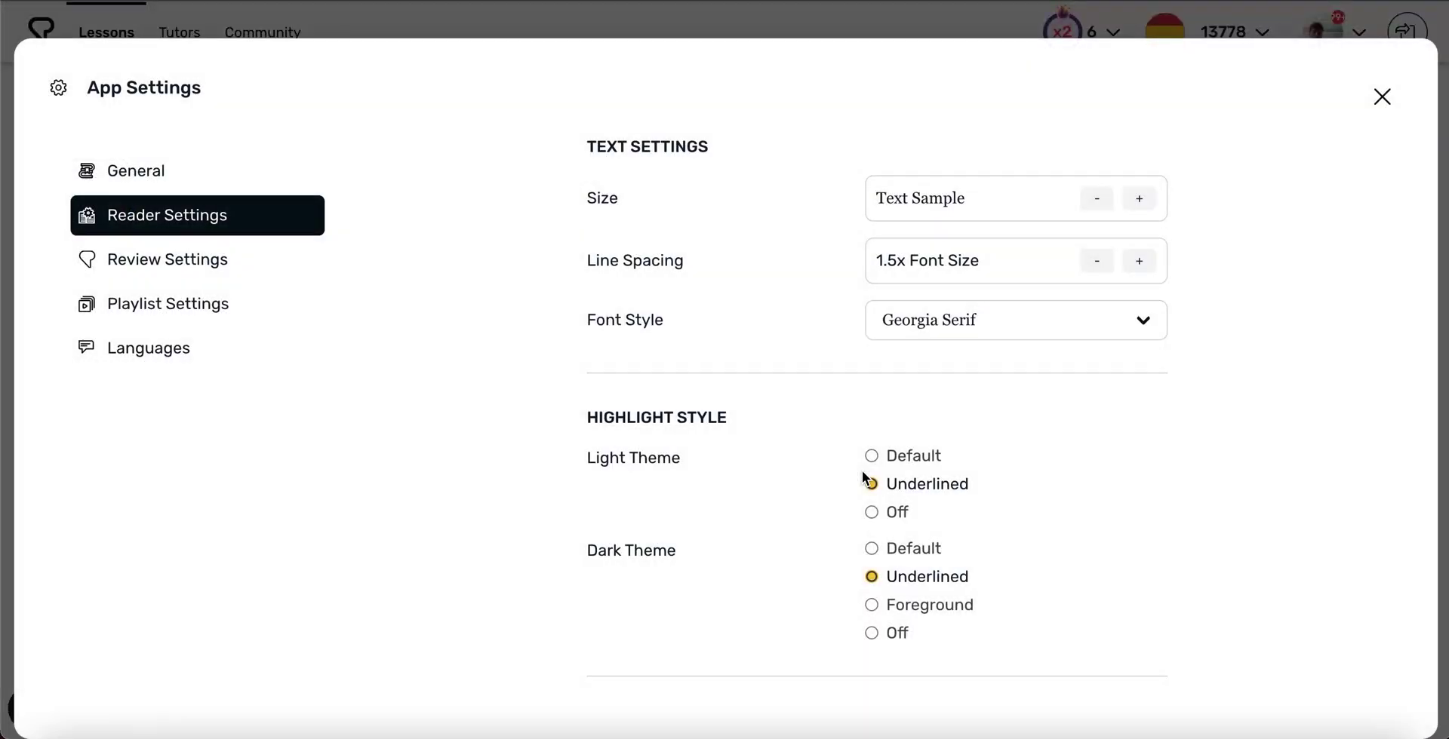
{"action": "scroll", "coordinate": [918, 566], "scroll_direction": "down", "scroll_amount": 5}
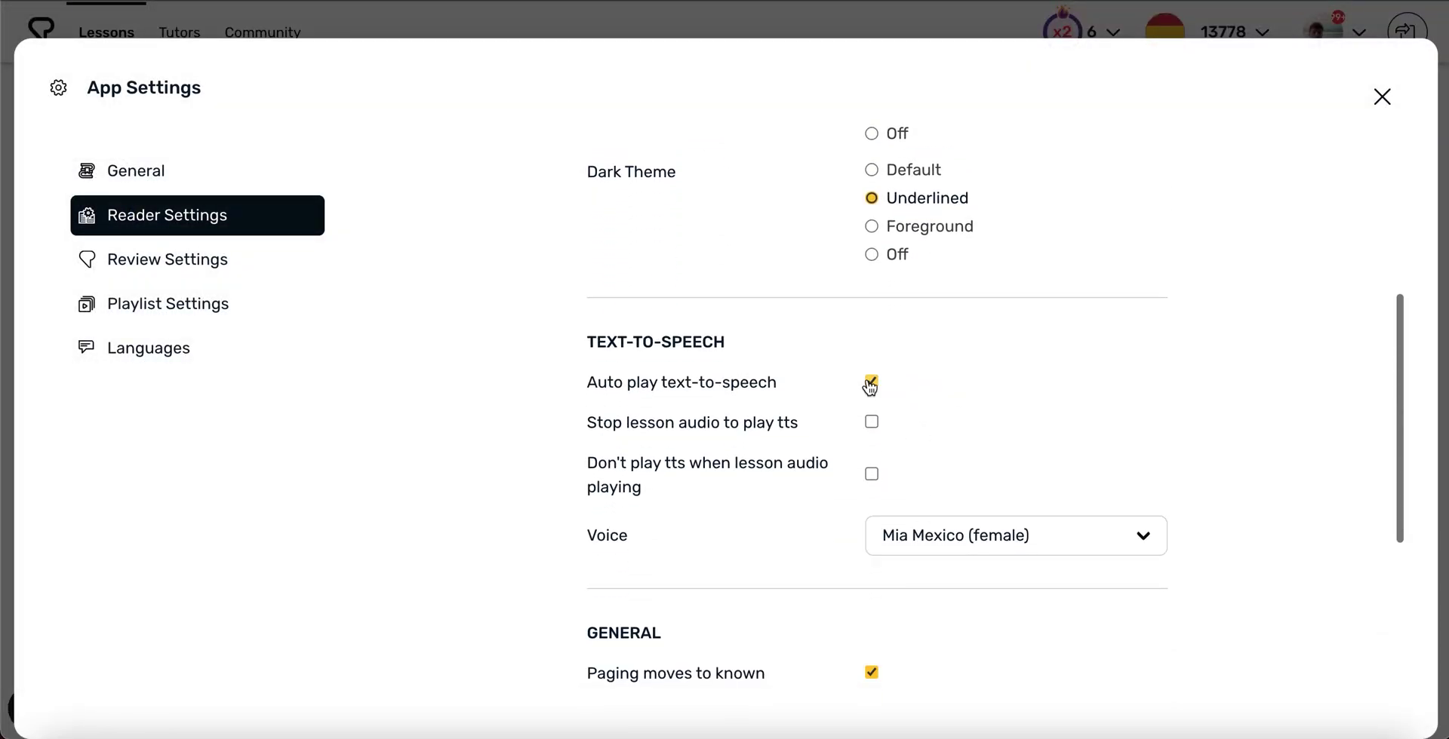
{"action": "left_click", "coordinate": [871, 383]}
- Keep Mia Mexico (female) as the text-to-speech voice and close App Settings
{"action": "scroll", "coordinate": [753, 496], "scroll_direction": "down", "scroll_amount": 2}
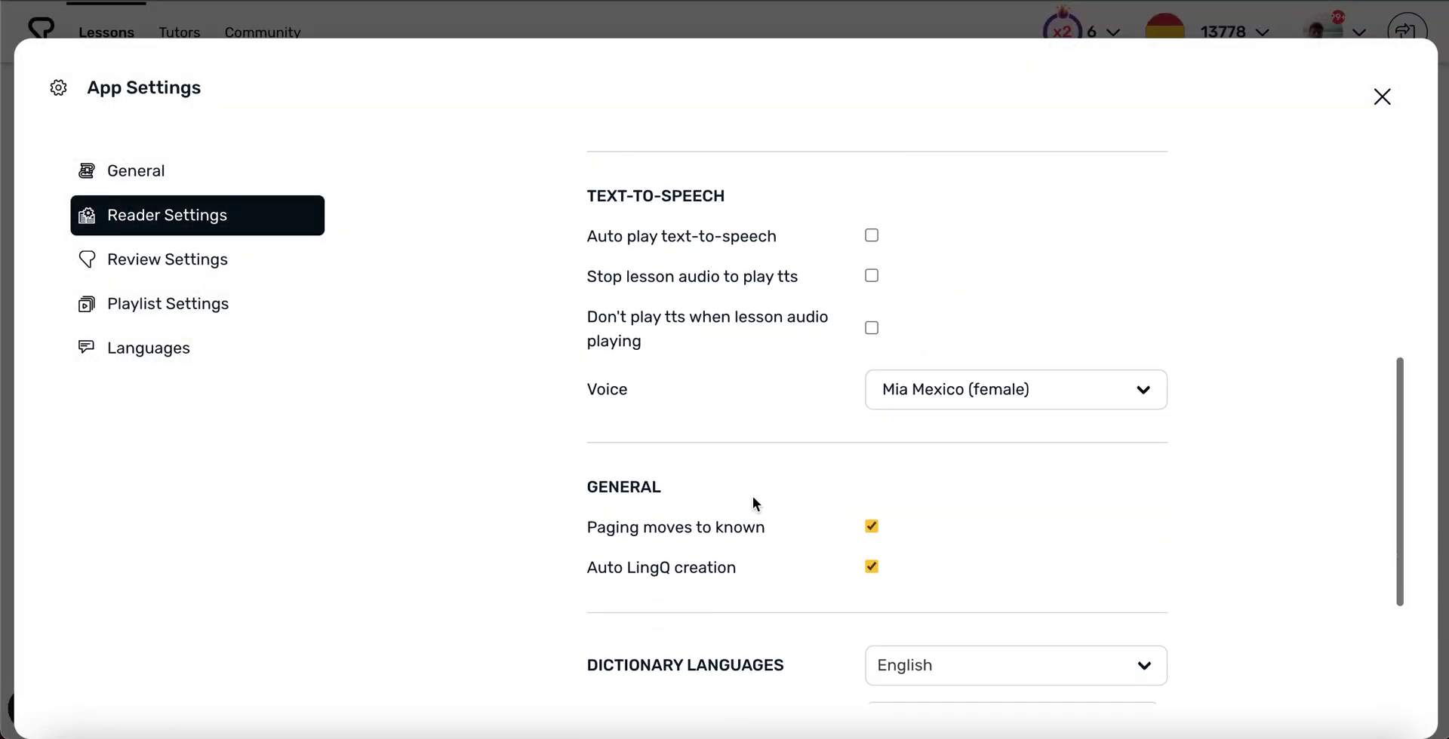
{"action": "left_click", "coordinate": [1028, 388]}
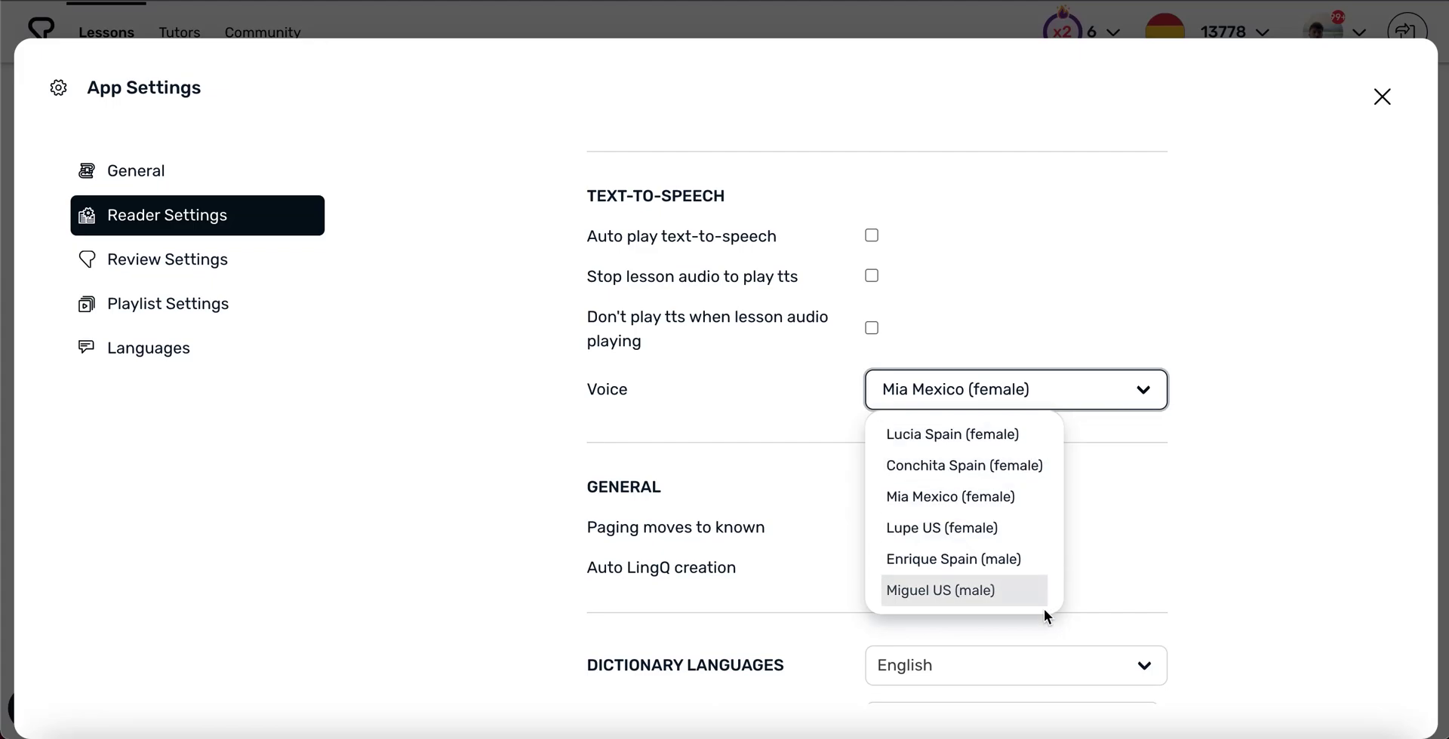
{"action": "left_click", "coordinate": [1269, 329]}
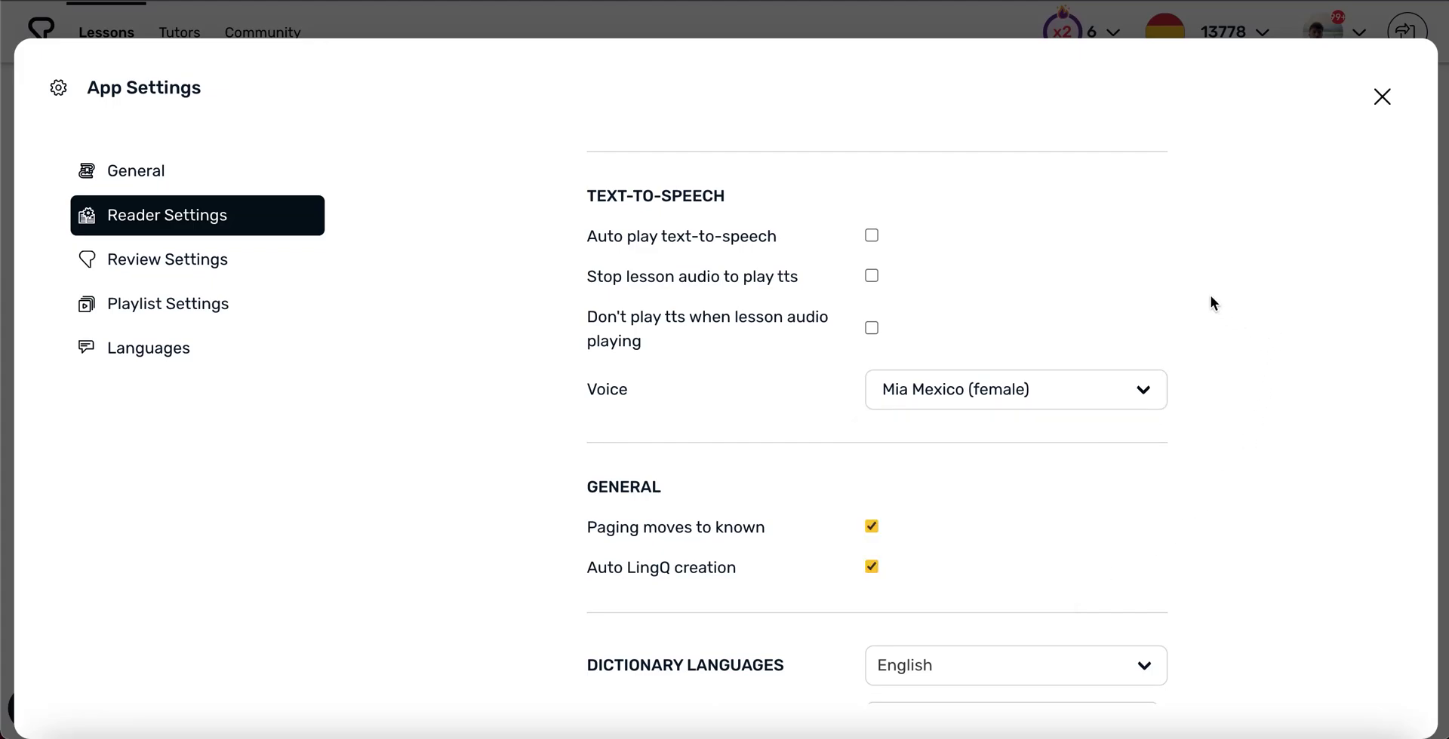
{"action": "left_click", "coordinate": [1384, 109]}
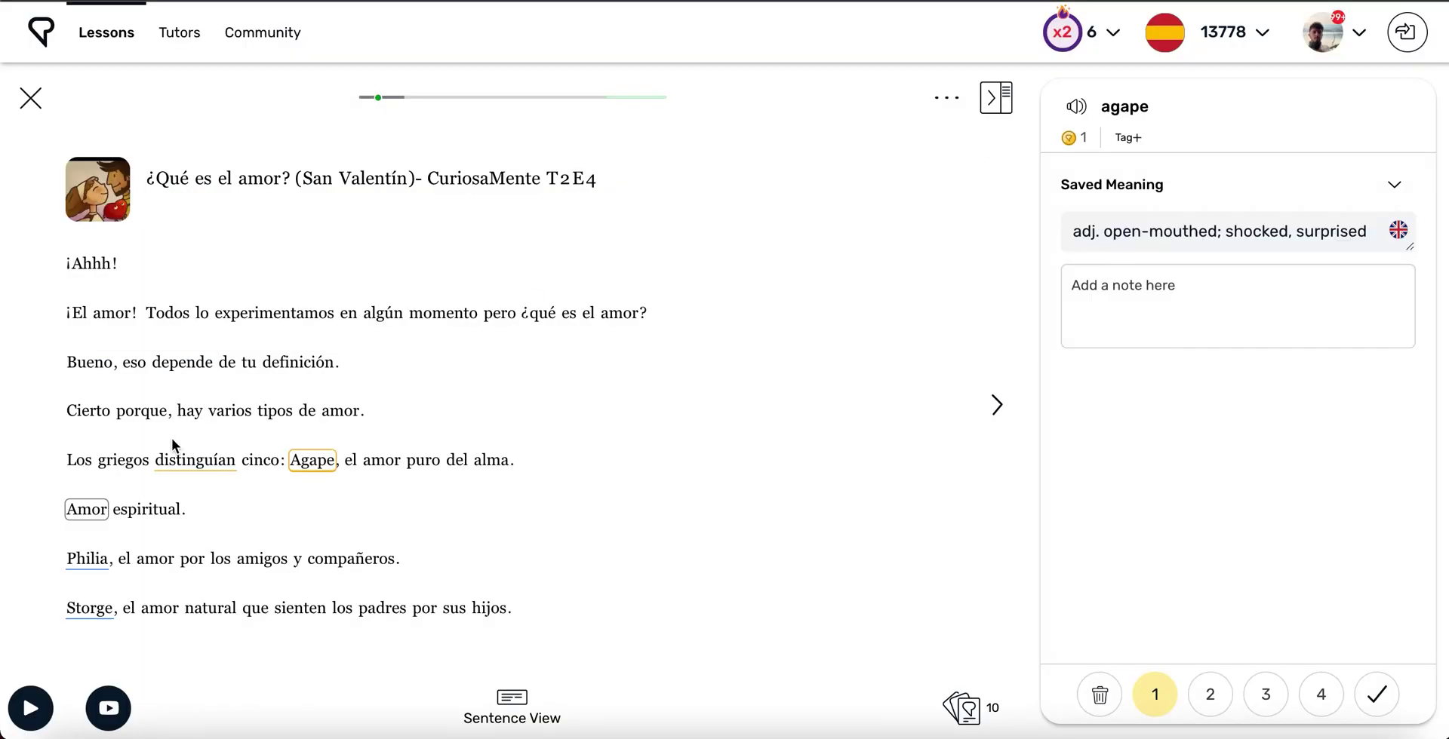
- Tag the word distinguían with 'new tag', then close the lesson for the library
{"action": "left_click", "coordinate": [196, 461]}
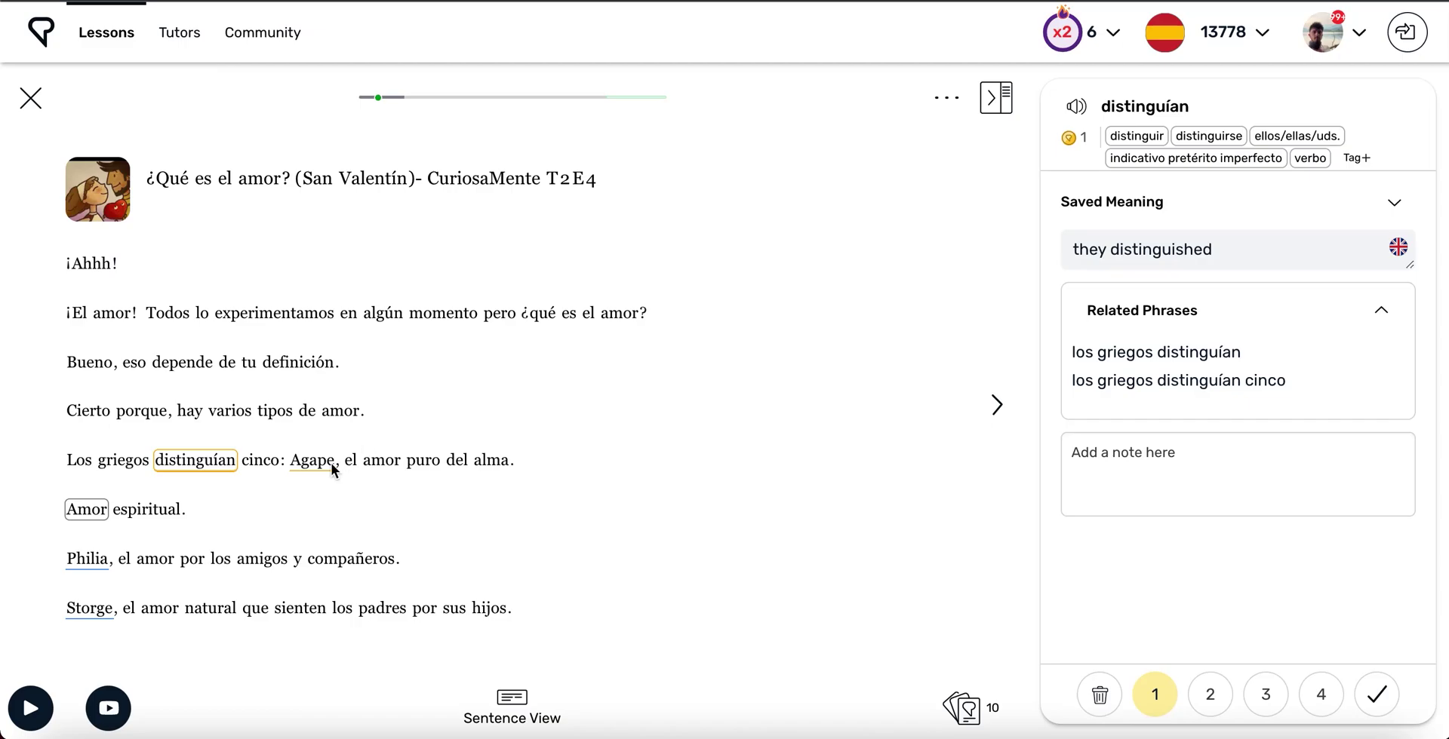
{"action": "left_click", "coordinate": [1355, 157]}
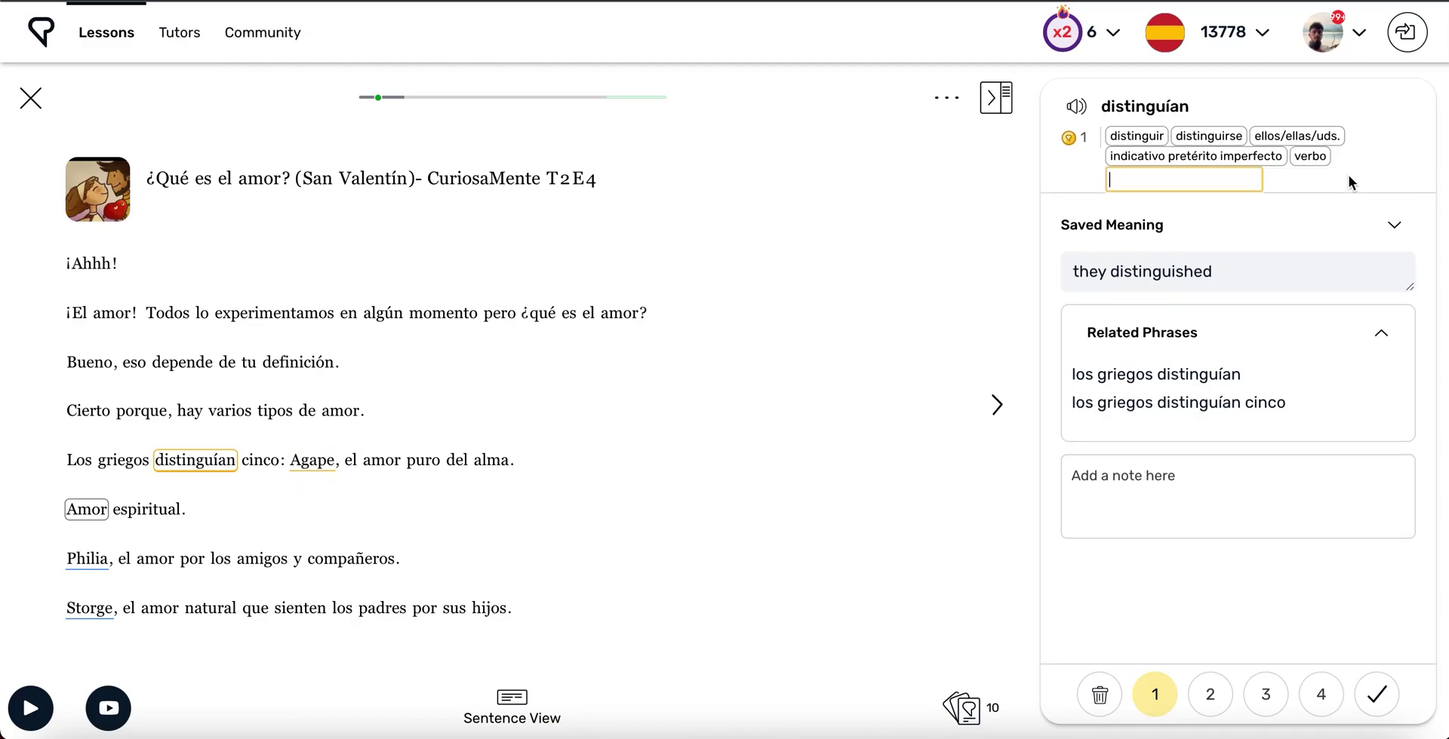
{"action": "type", "text": "new tag"}
{"action": "key", "text": "Return"}
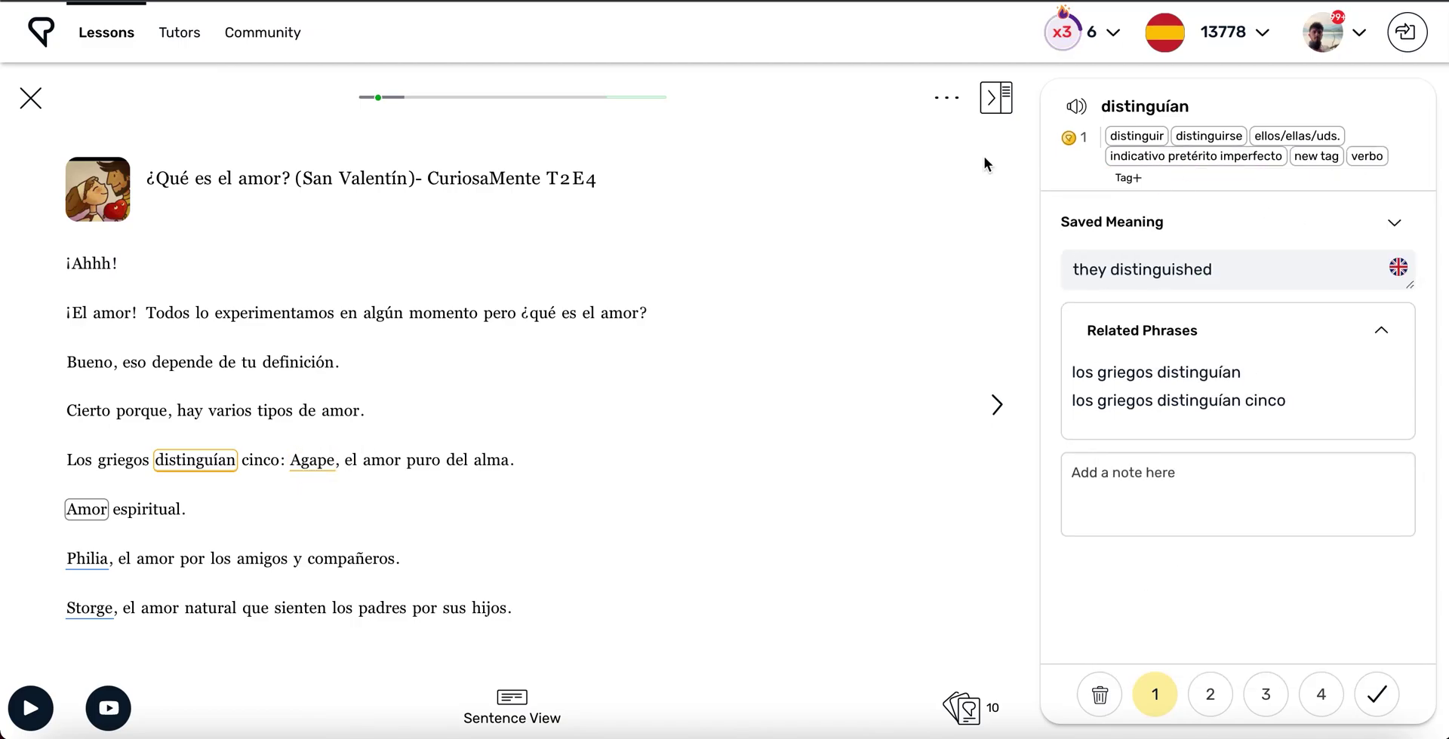
{"action": "left_click", "coordinate": [49, 101]}
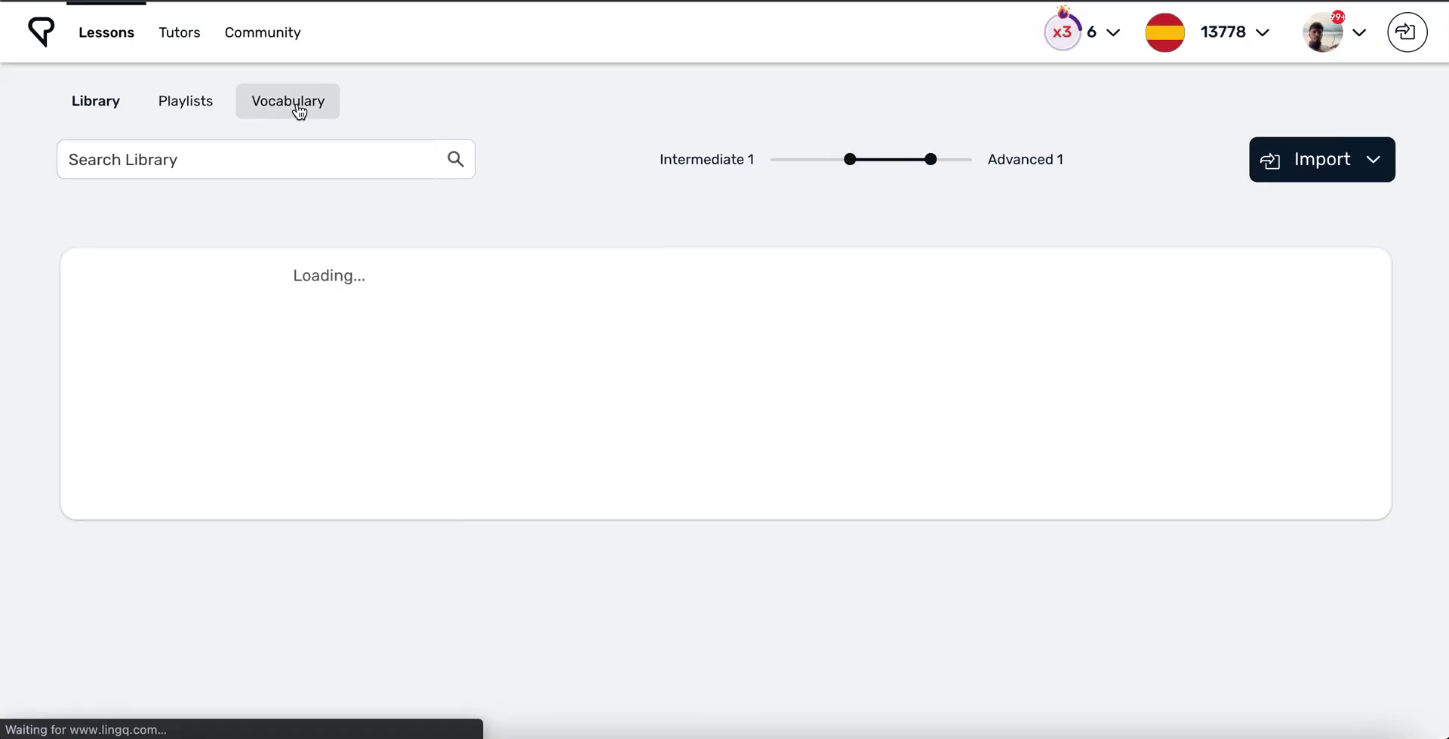
- Filter the Vocabulary list by the 'new tag' tag, leaving only distinguían
{"action": "left_click", "coordinate": [290, 105]}
{"action": "left_click", "coordinate": [467, 151]}
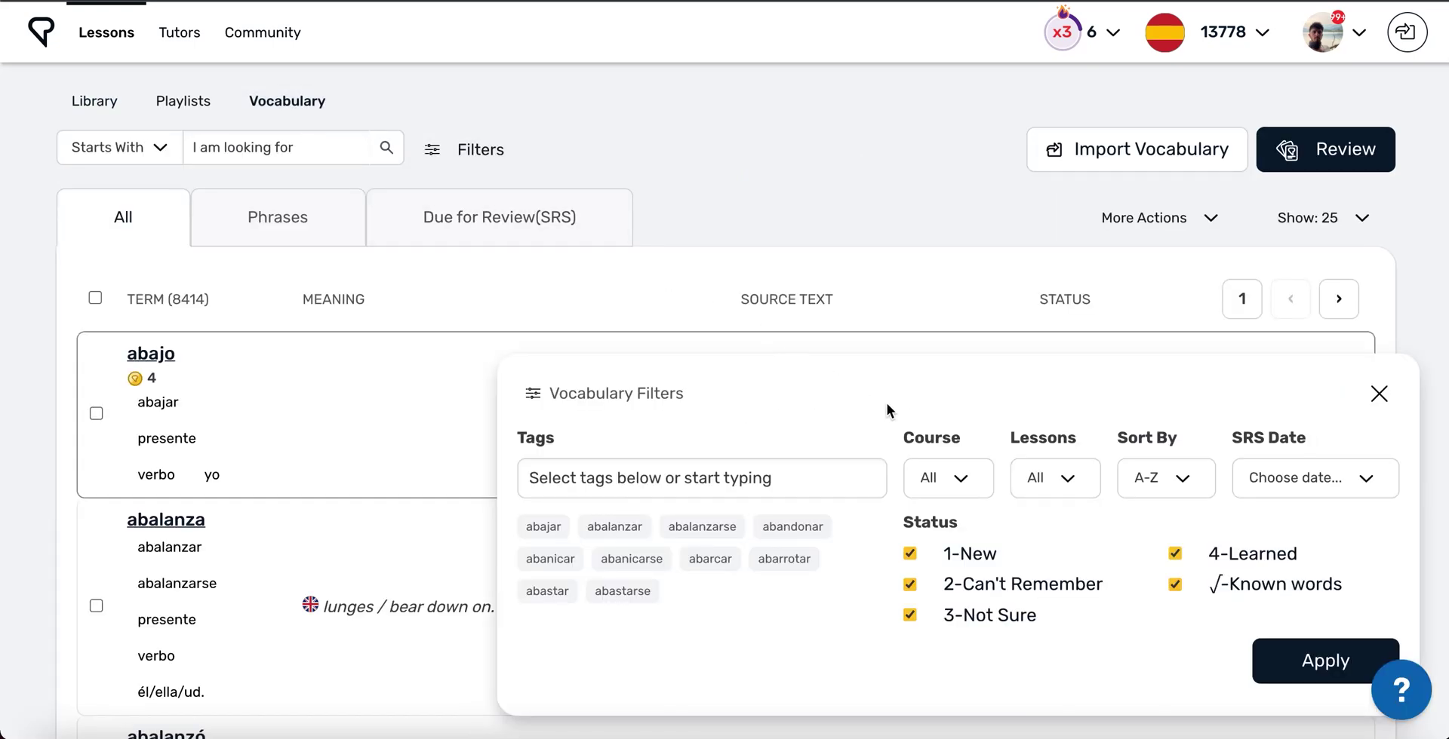
{"action": "left_click", "coordinate": [731, 477]}
{"action": "type", "text": "new t"}
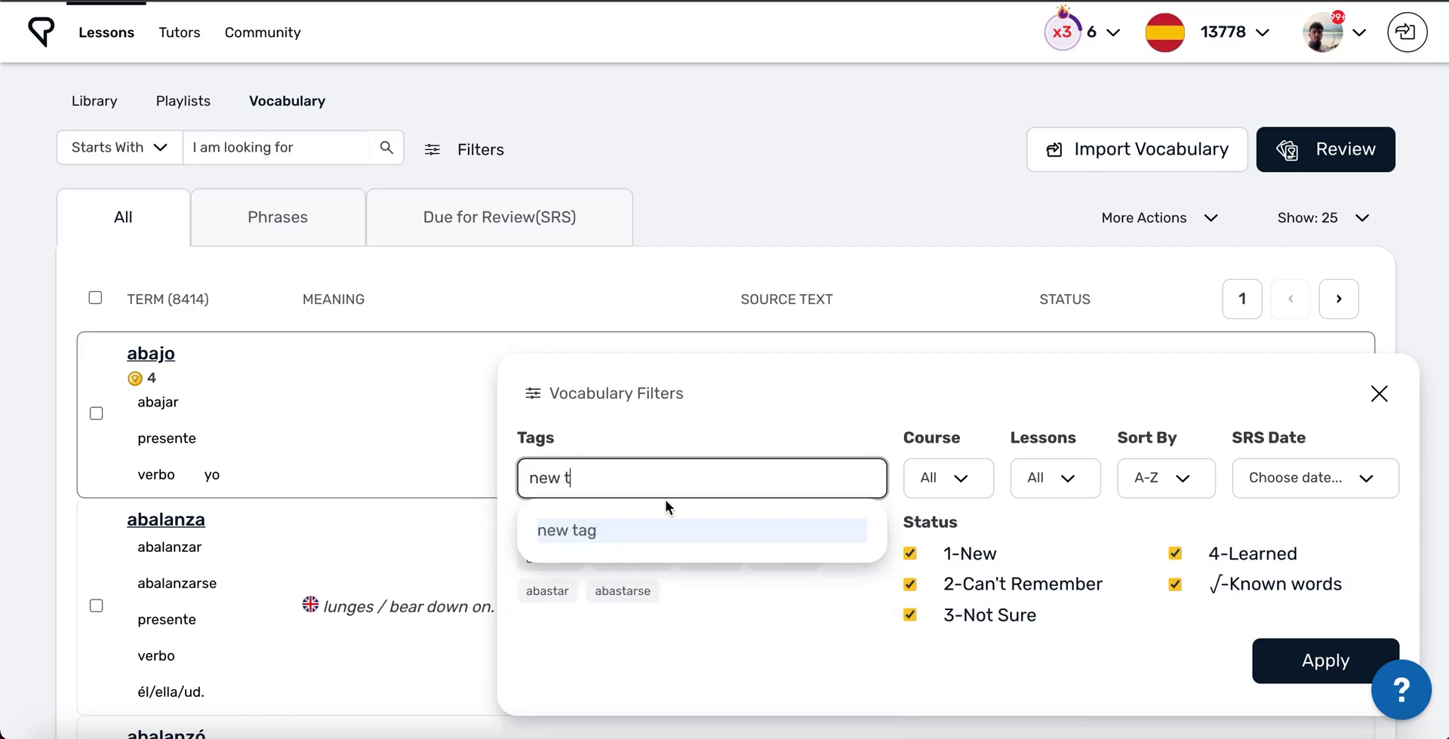
{"action": "left_click", "coordinate": [575, 531]}
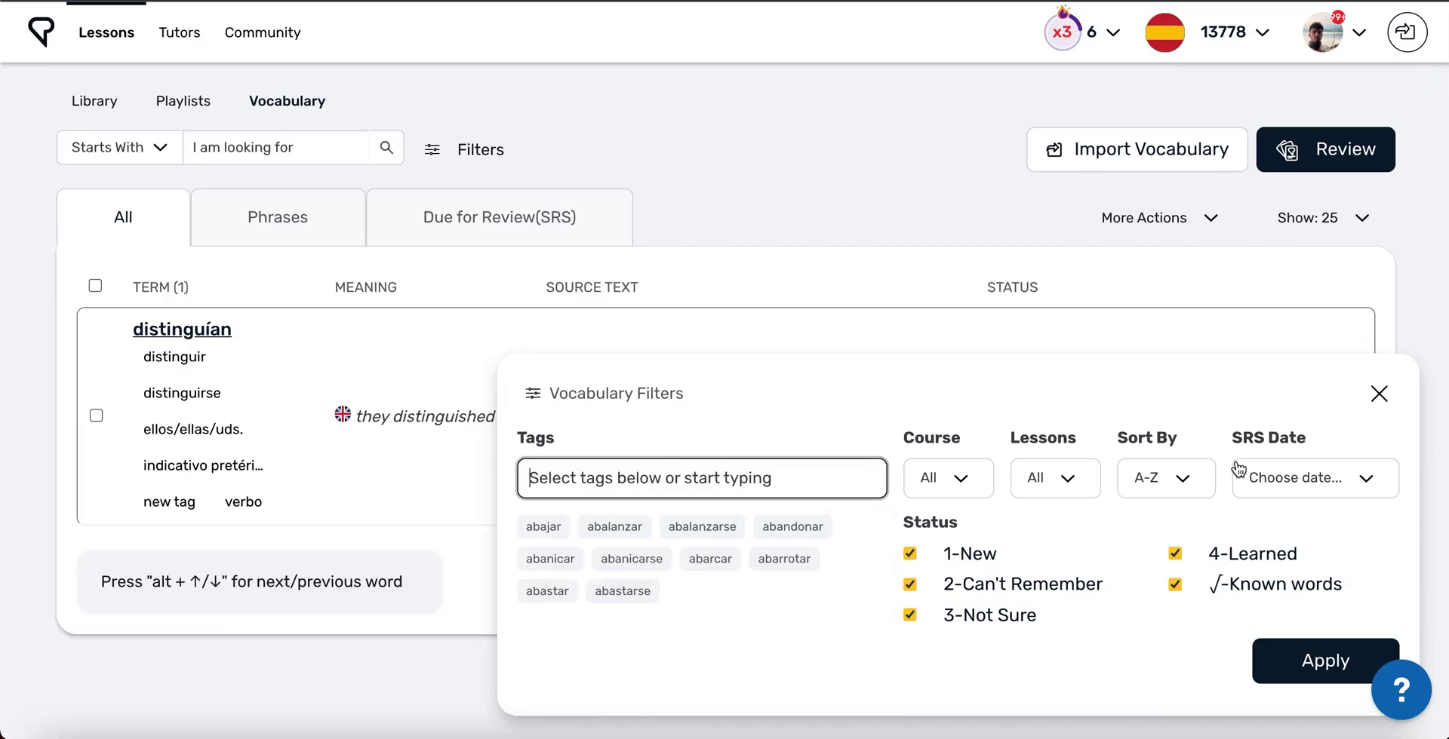
- Reopen '¿Qué es el amor?' and show its LingQs in the side-panel Vocabulary List
{"action": "left_click", "coordinate": [505, 565]}
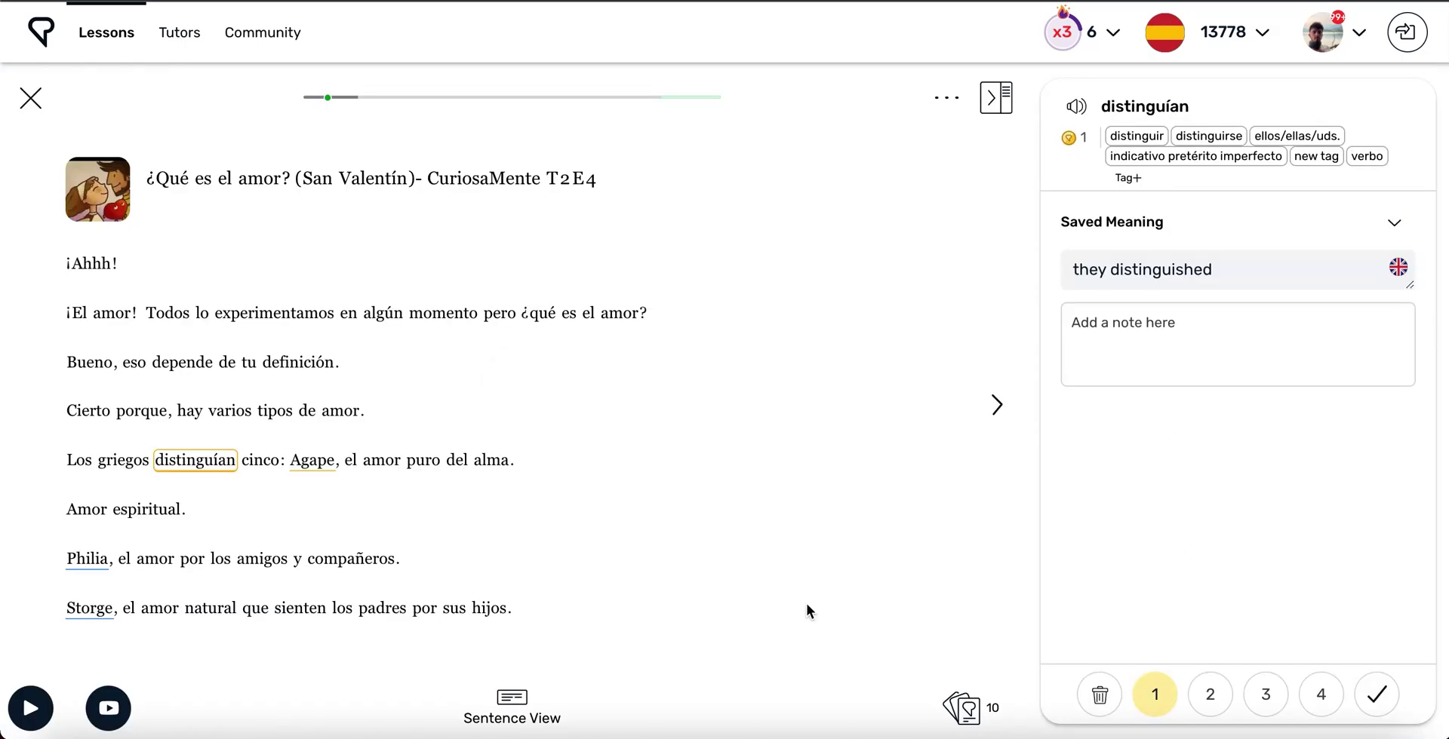
{"action": "left_click", "coordinate": [966, 709]}
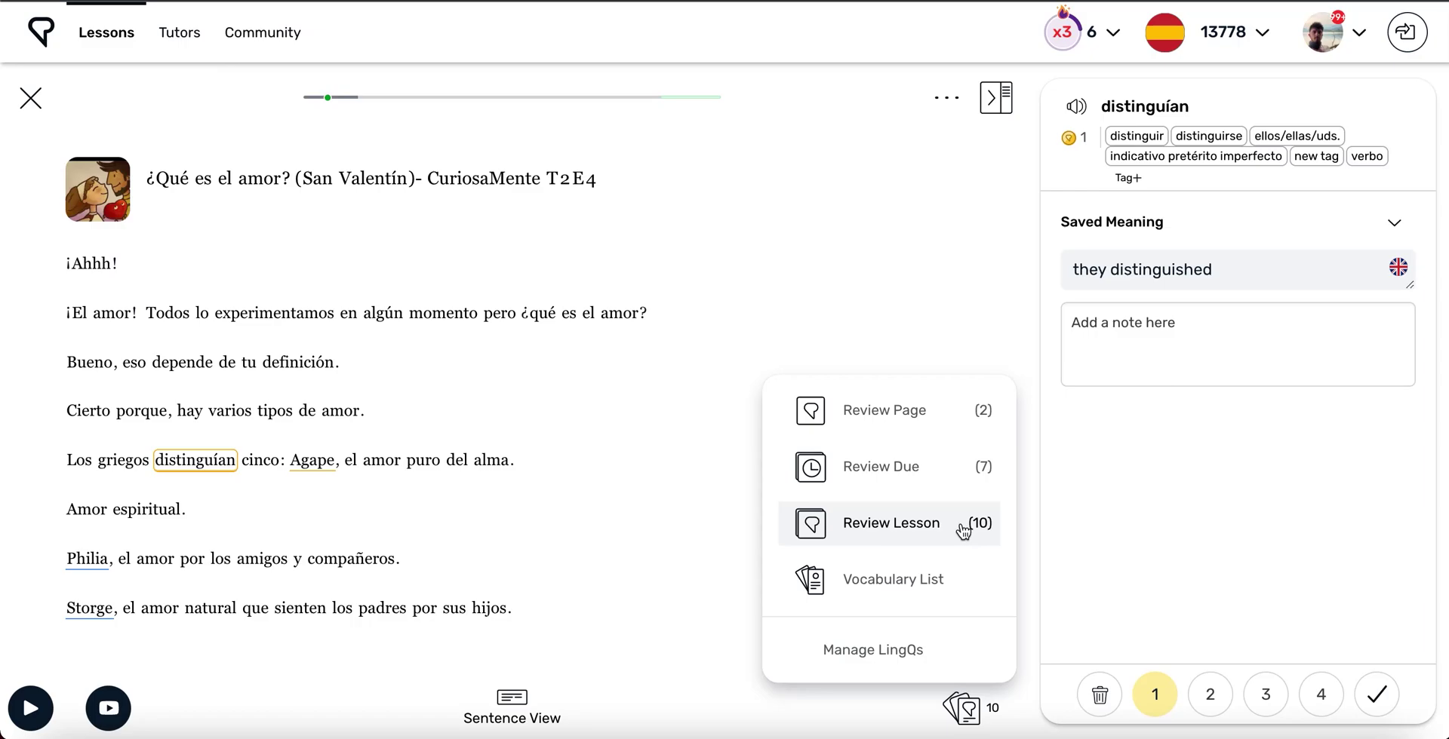
{"action": "left_click", "coordinate": [948, 607]}
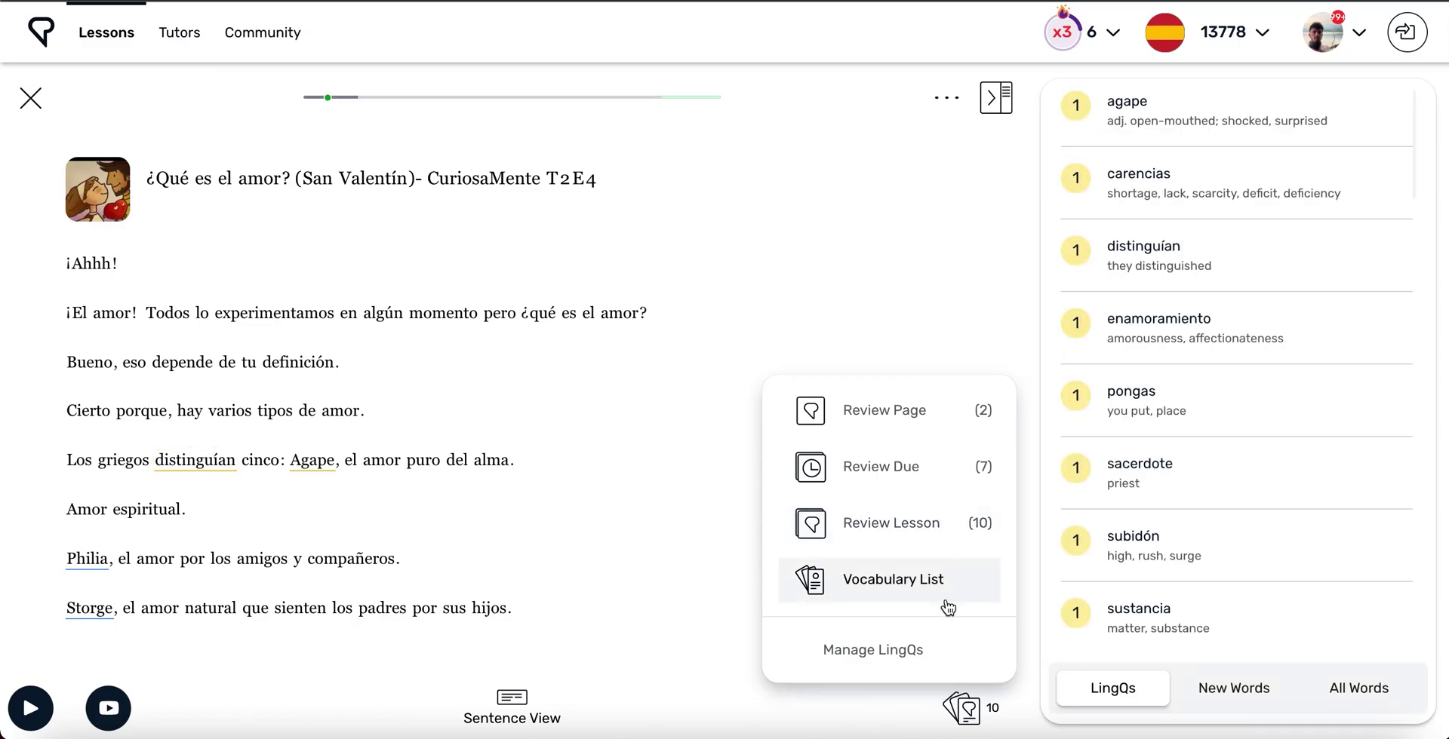
- Browse the lesson's New Words list in the sidebar
{"action": "mouse_move", "coordinate": [954, 728]}
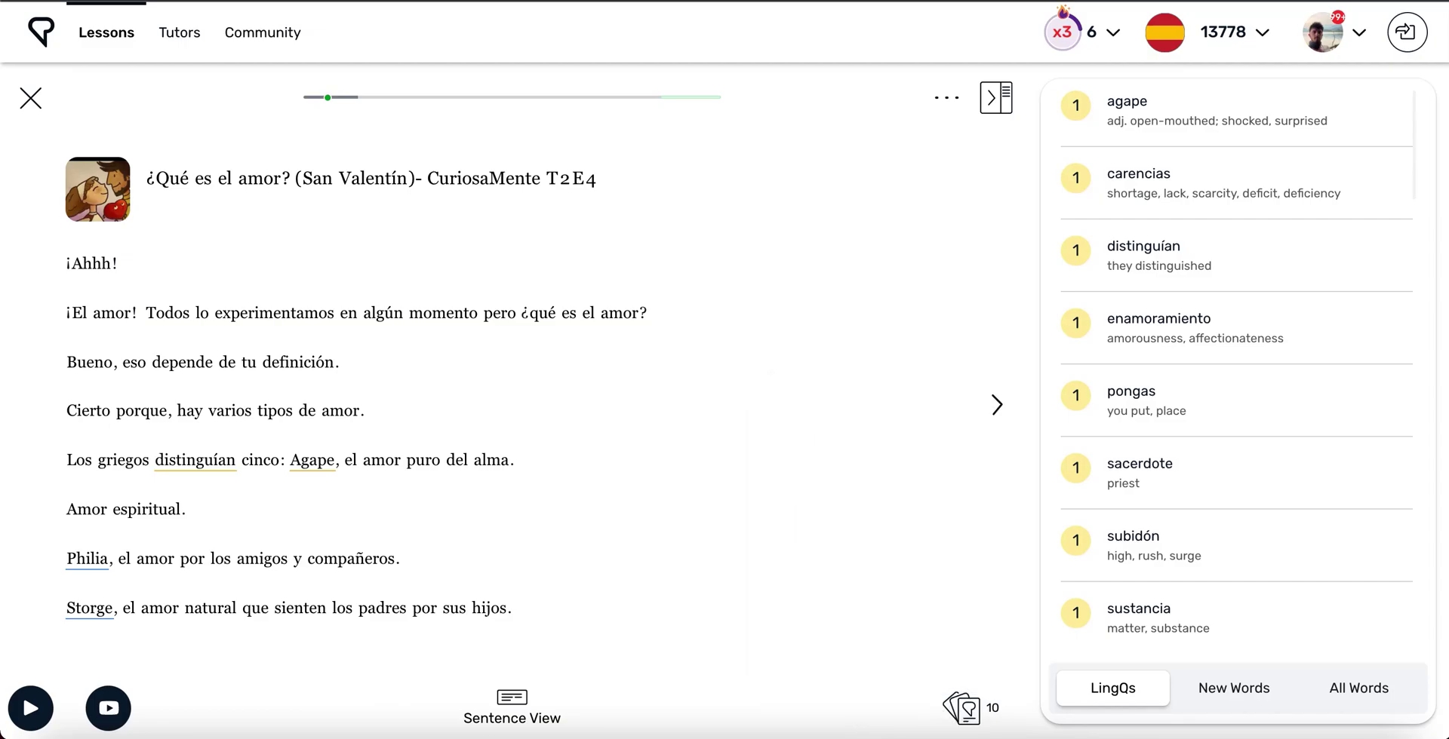
{"action": "left_click", "coordinate": [1217, 688]}
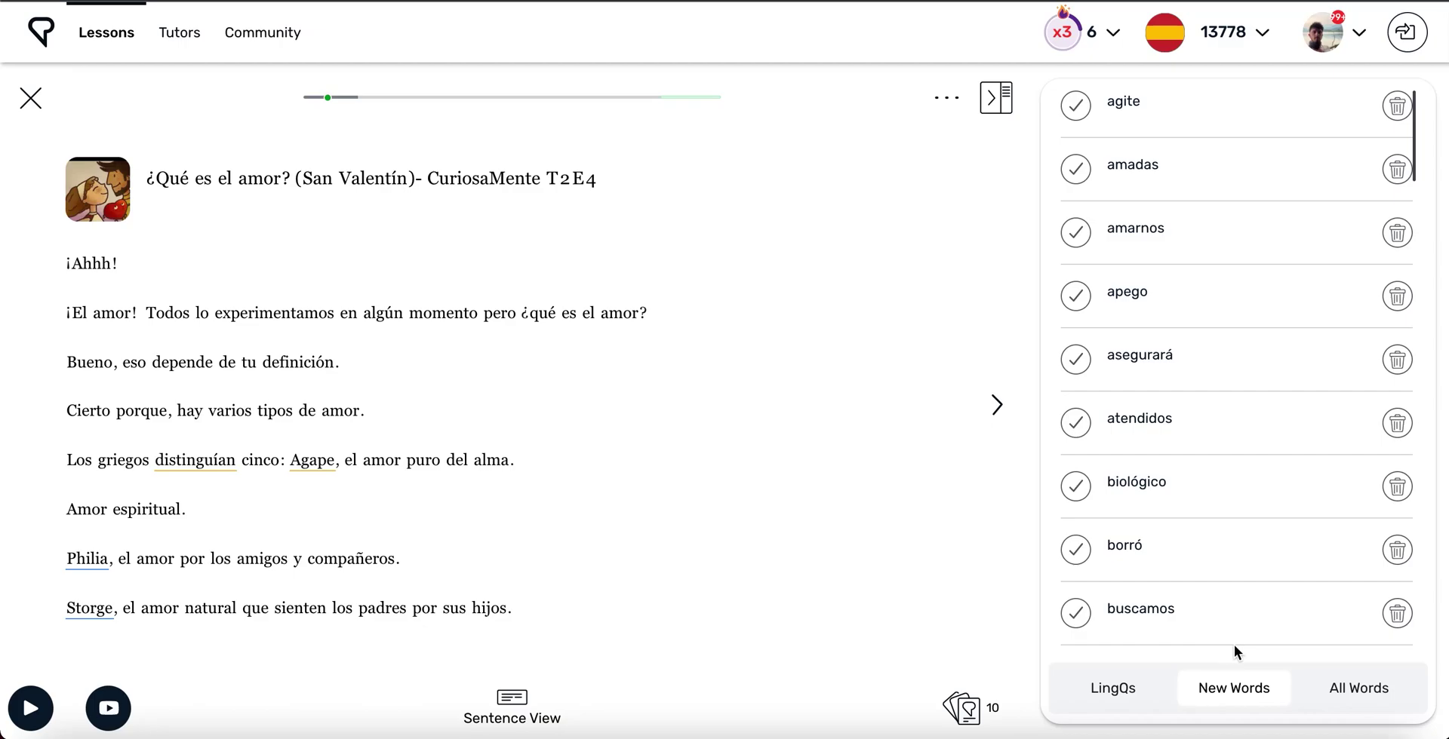
{"action": "left_click", "coordinate": [1362, 690]}
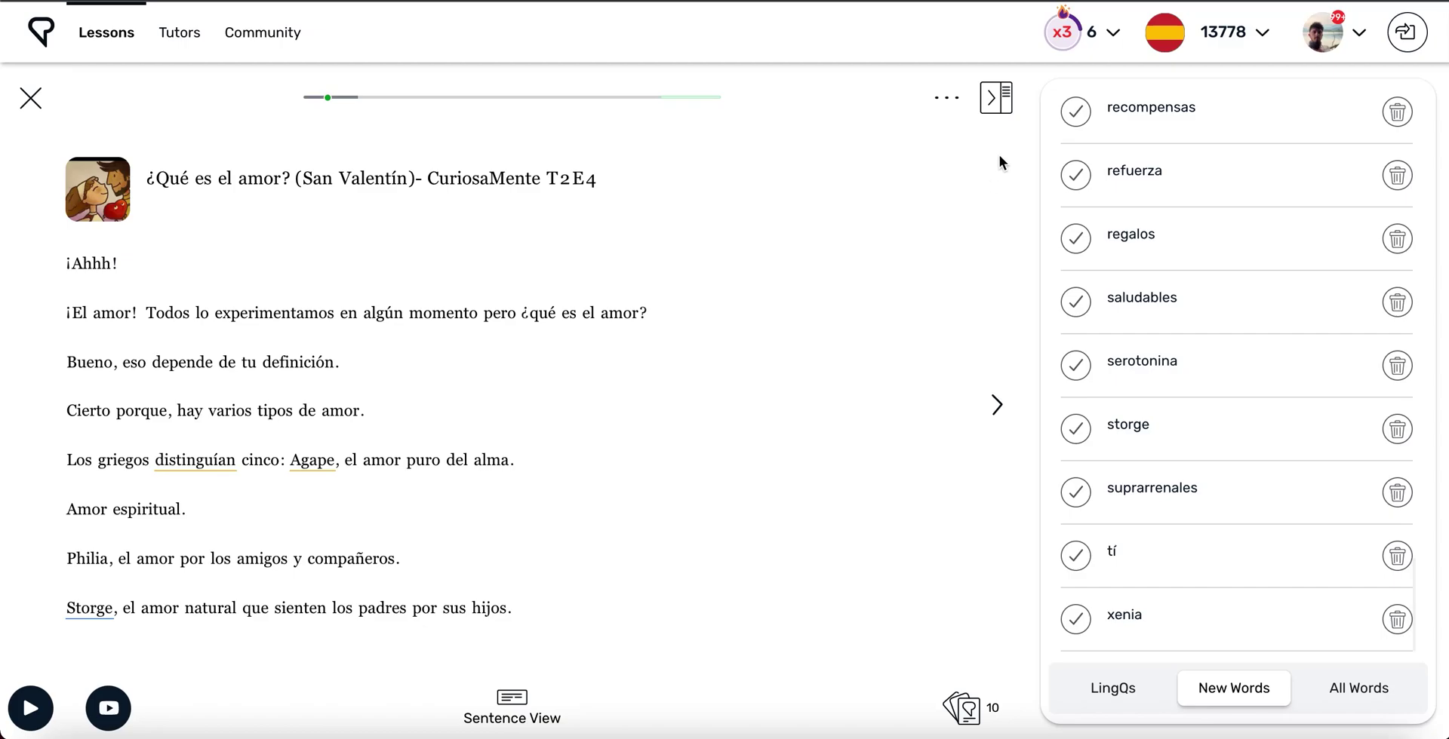
- Close the word-list sidebar so the lesson text spans the full width
{"action": "left_click", "coordinate": [996, 98]}
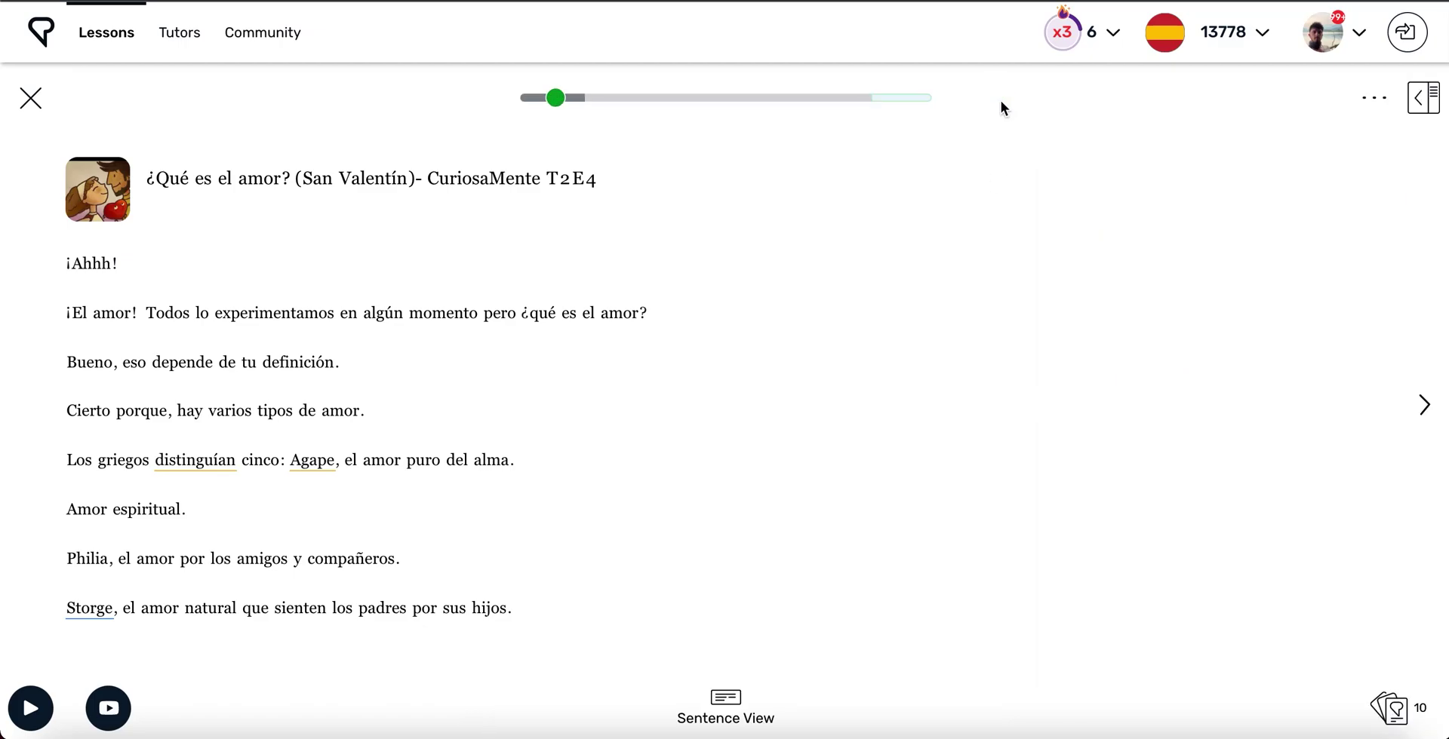
{"action": "left_click", "coordinate": [1423, 98]}
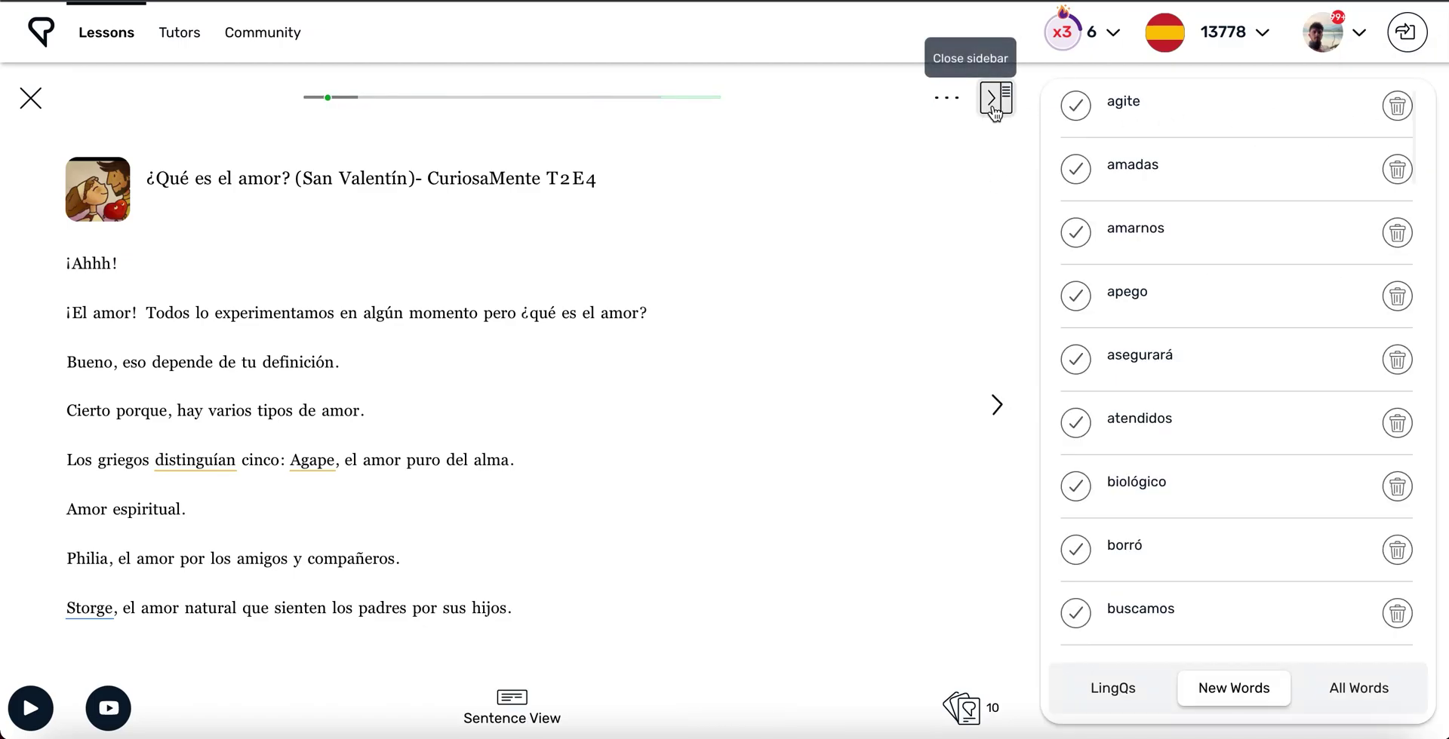
{"action": "left_click", "coordinate": [991, 107]}
- Change the app theme from Light to Dark in Reader Settings' General section
{"action": "left_click", "coordinate": [1373, 97]}
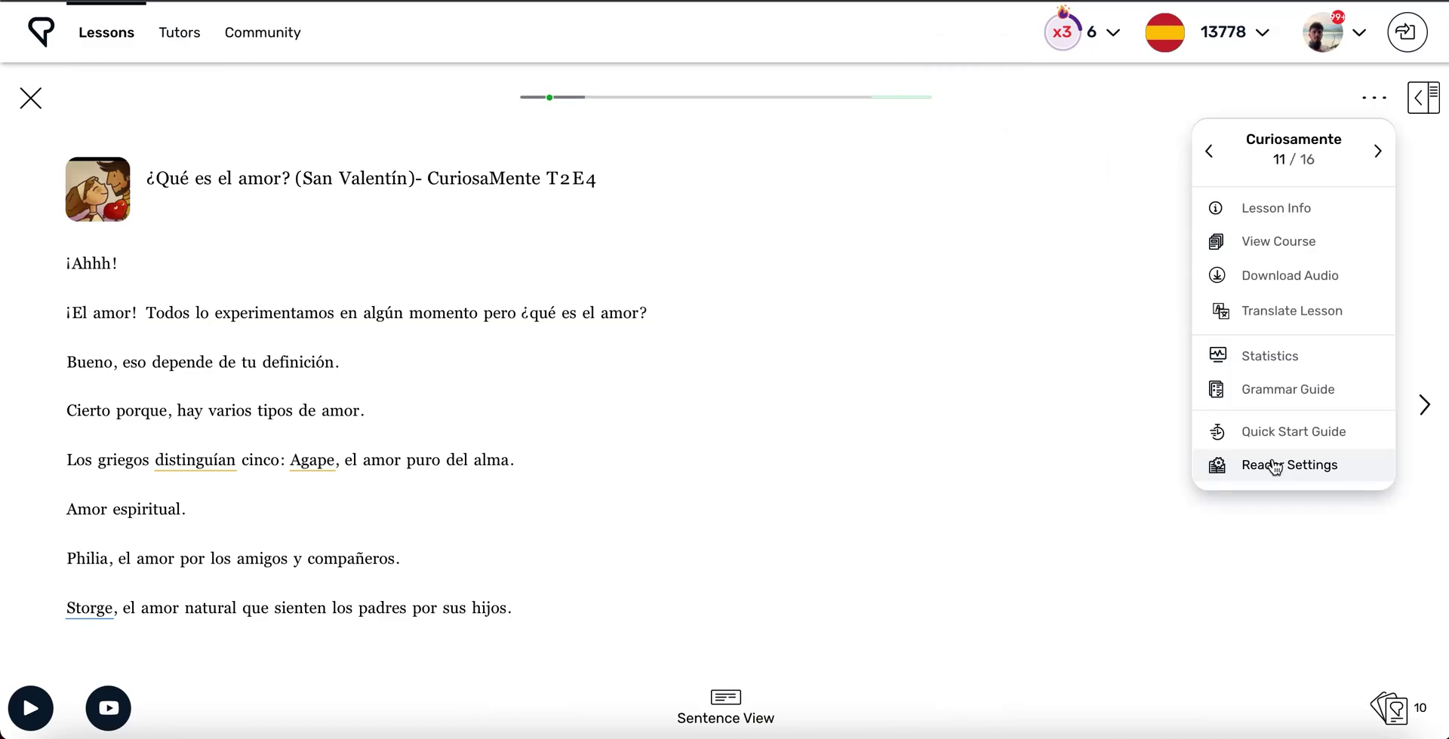
{"action": "left_click", "coordinate": [1273, 468]}
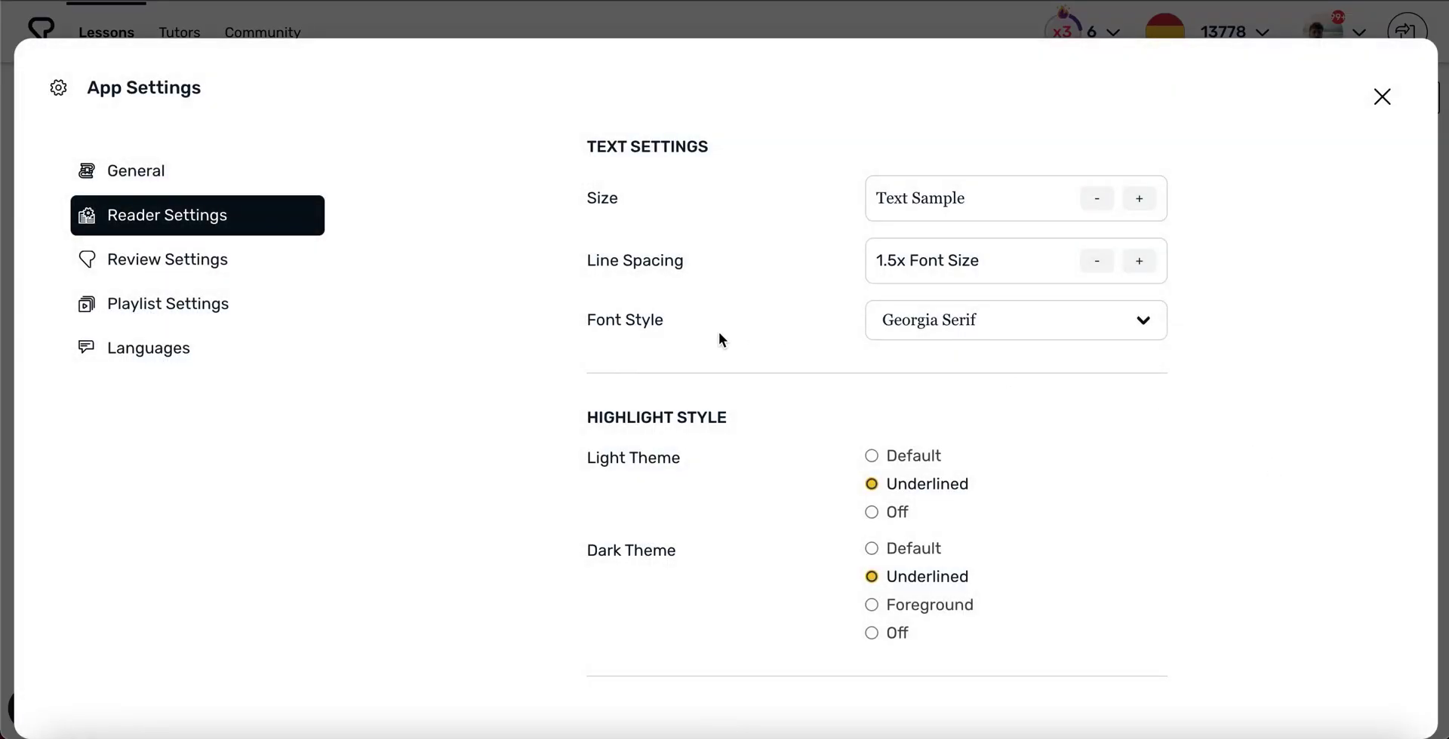
{"action": "left_click", "coordinate": [165, 180]}
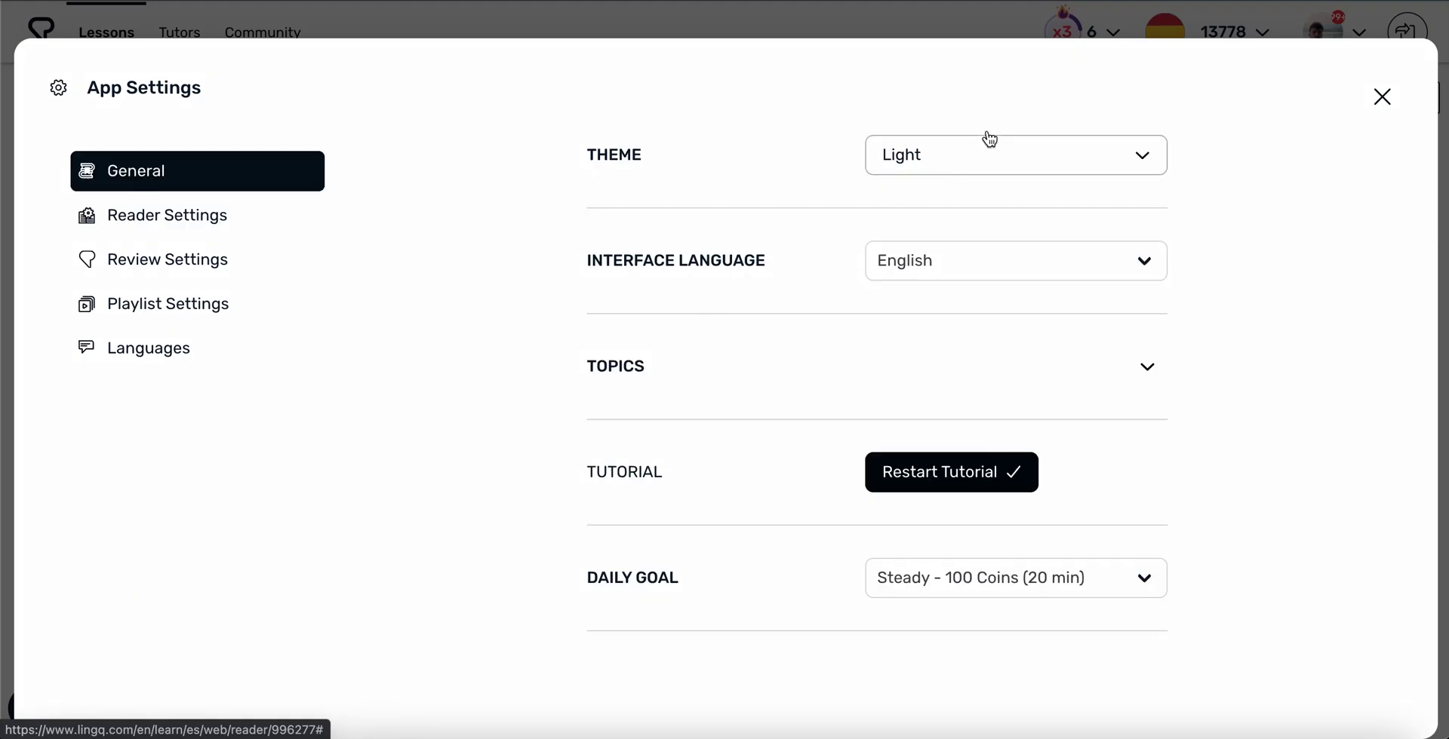
{"action": "left_click", "coordinate": [993, 152]}
{"action": "left_click", "coordinate": [928, 253]}
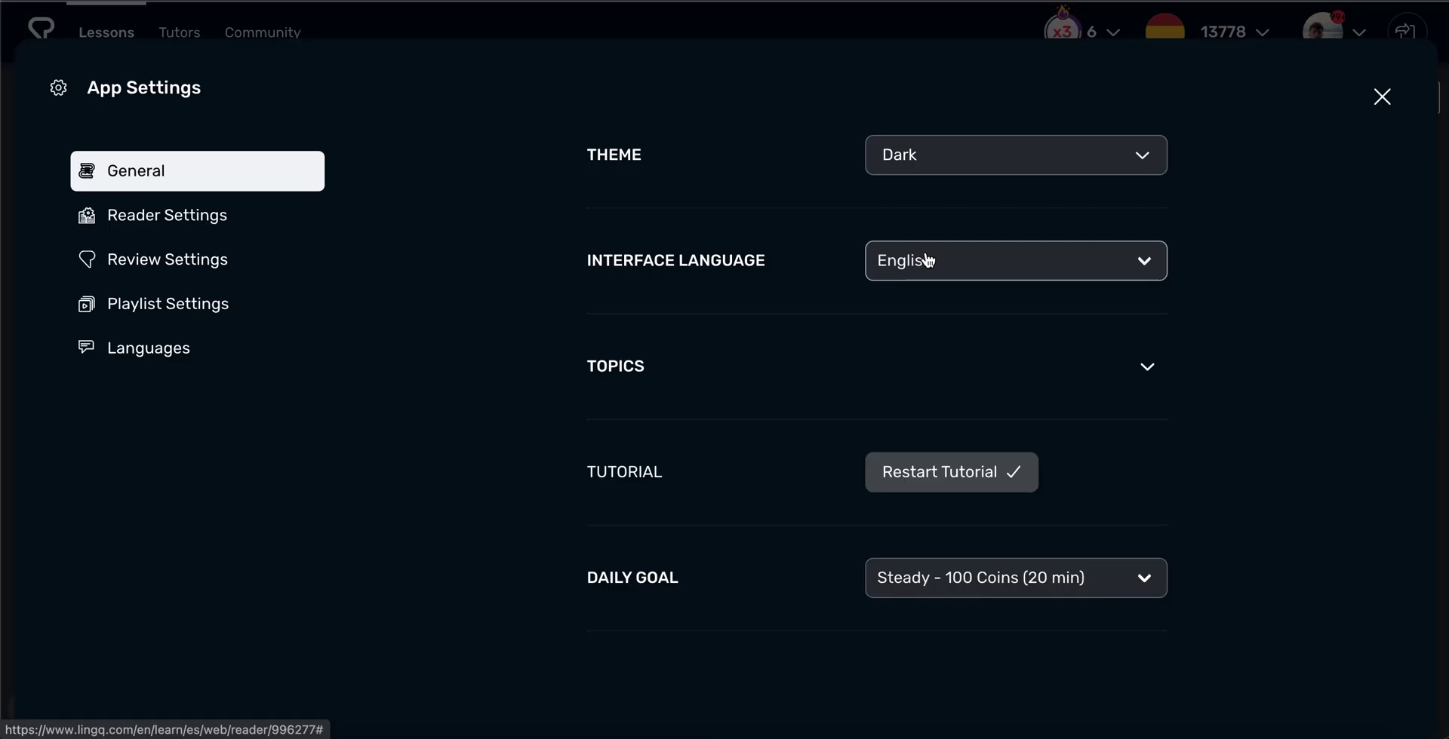
{"action": "left_click", "coordinate": [1382, 97]}
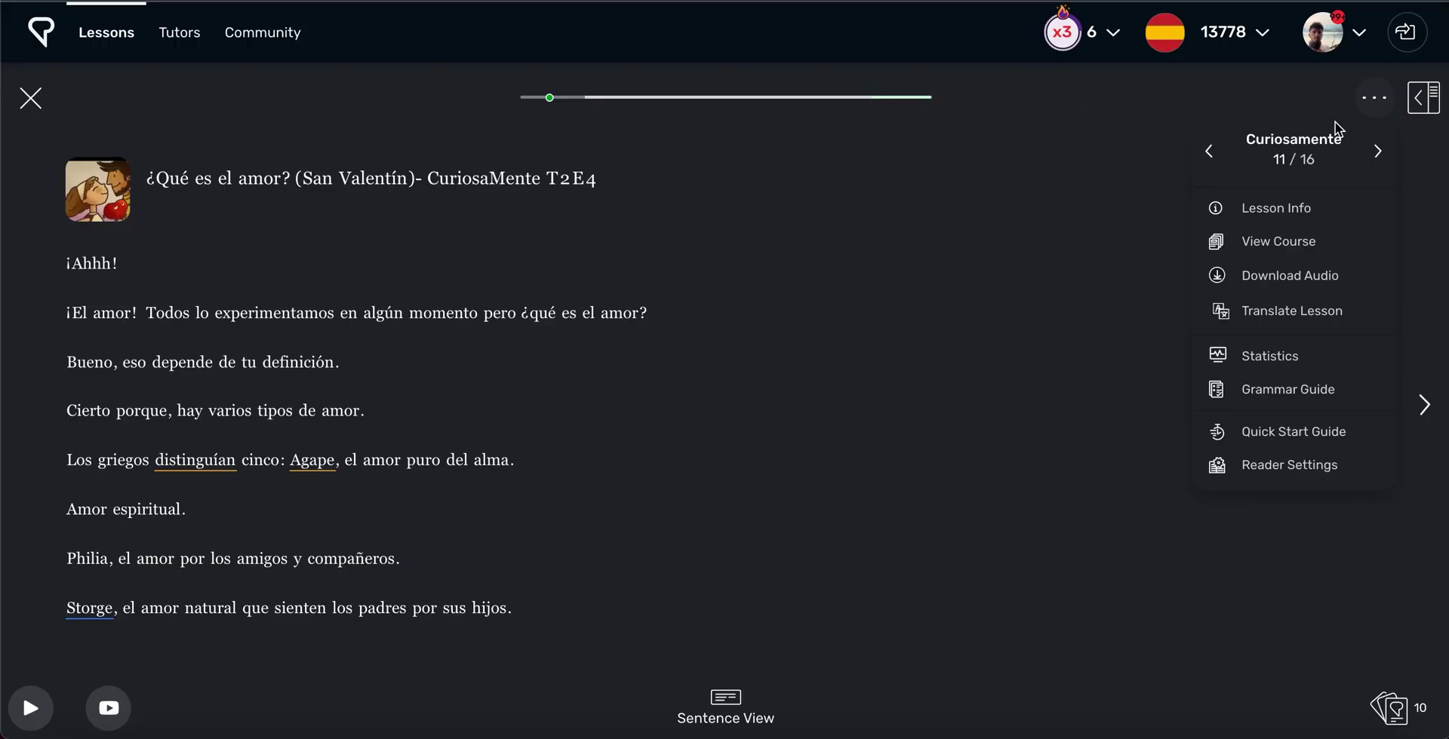